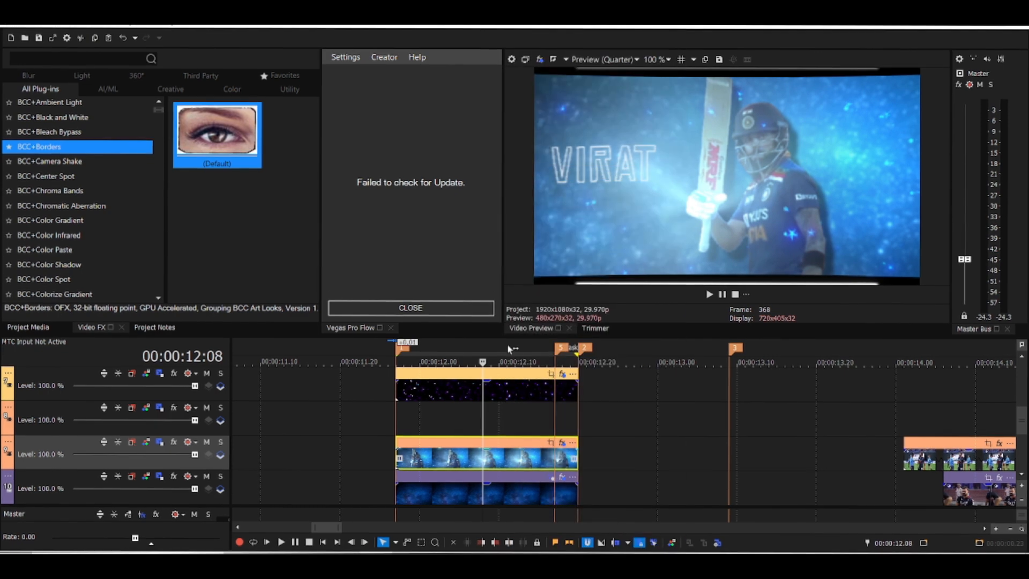
- Duplicate the cricketer clip onto the empty track above and align it with the original clip
{"action": "right_click", "coordinate": [511, 419]}
{"action": "left_click", "coordinate": [551, 132]}
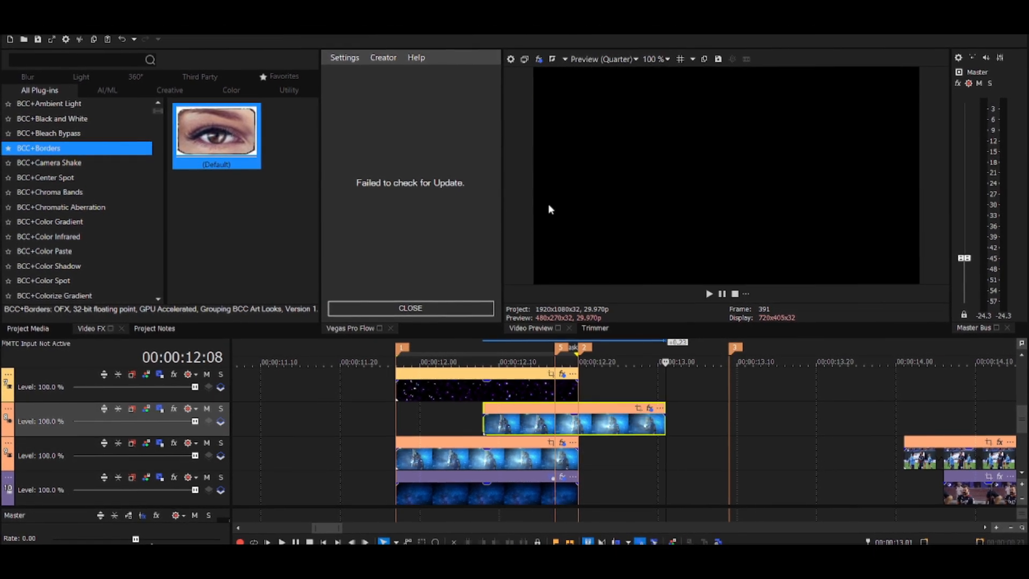
{"action": "left_click_drag", "start_coordinate": [563, 422], "coordinate": [504, 435]}
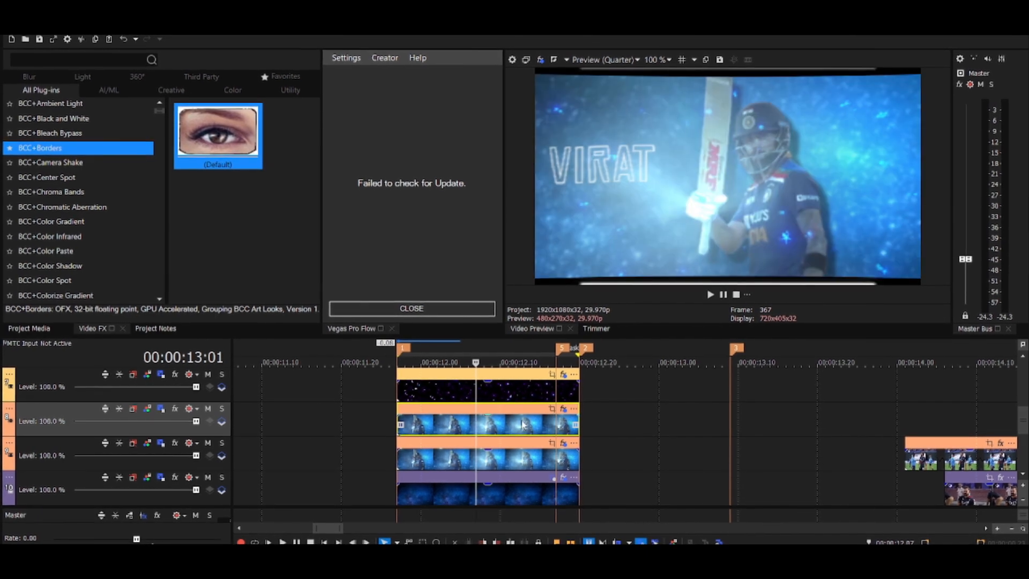
- Draw a slanted four-point mask around the player in the duplicate clip's Pan/Crop and widen it to cover his body
{"action": "left_click", "coordinate": [552, 409]}
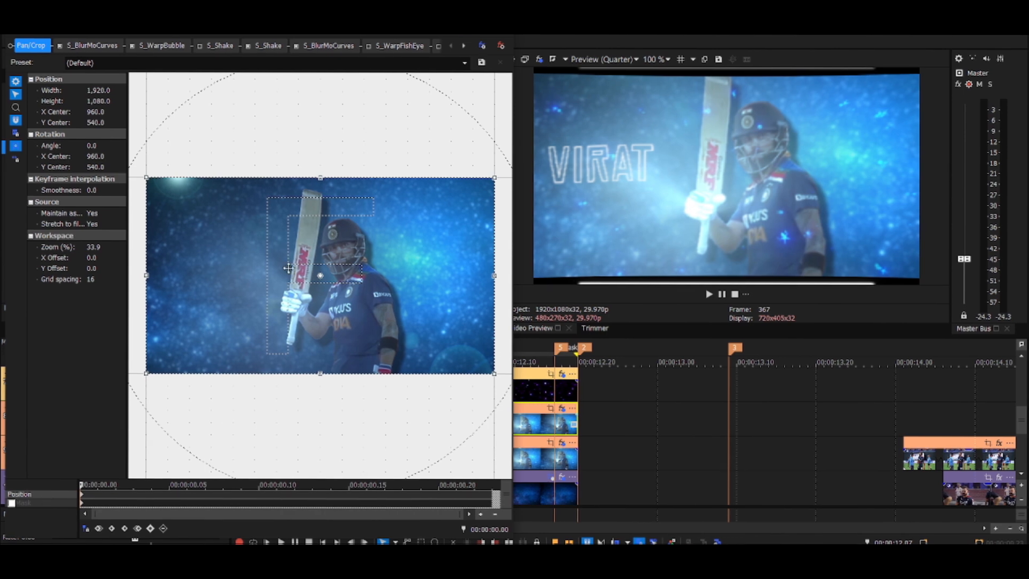
{"action": "left_click", "coordinate": [12, 503]}
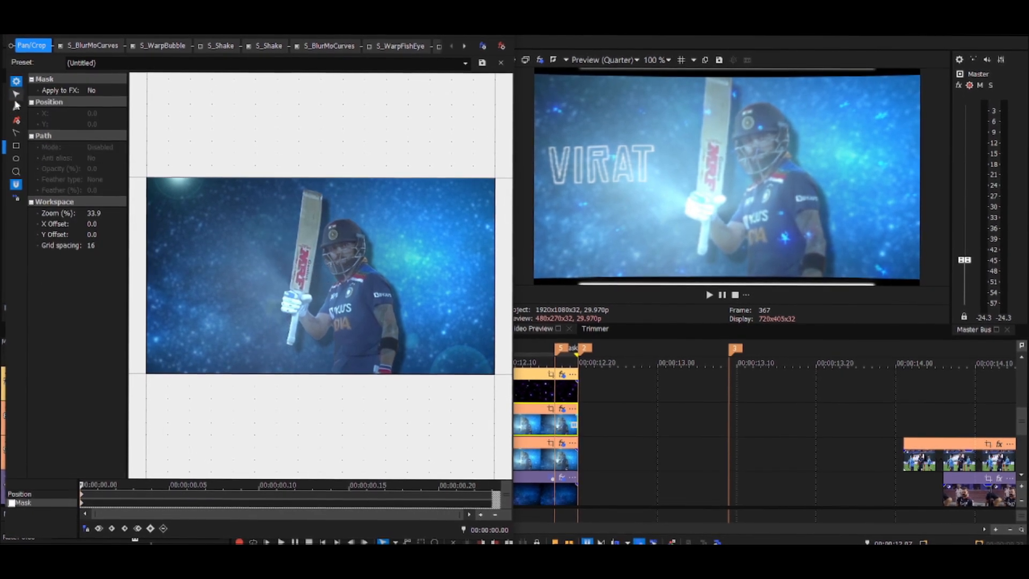
{"action": "left_click", "coordinate": [16, 107]}
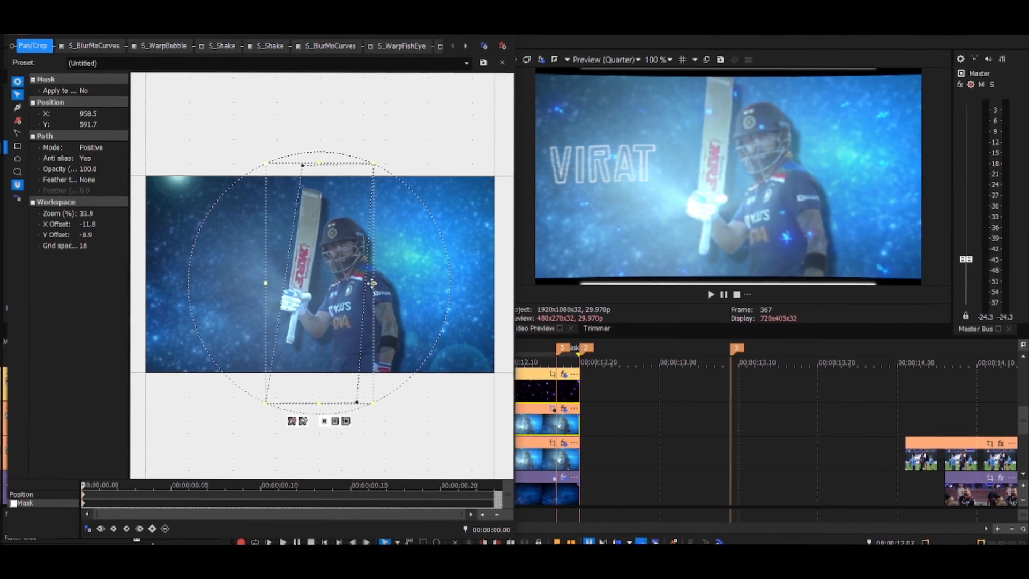
{"action": "left_click_drag", "start_coordinate": [393, 286], "coordinate": [397, 286]}
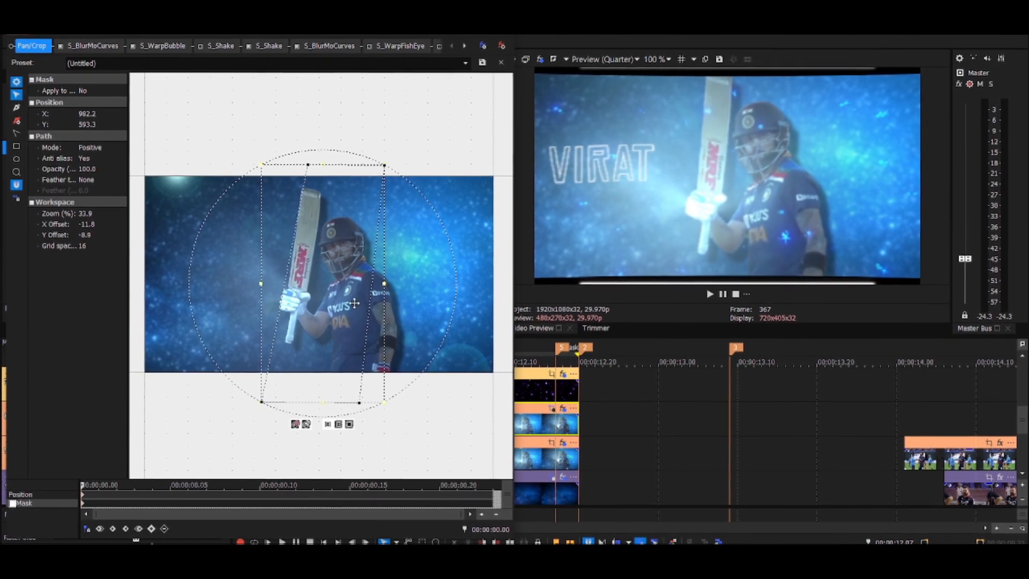
{"action": "left_click", "coordinate": [248, 451]}
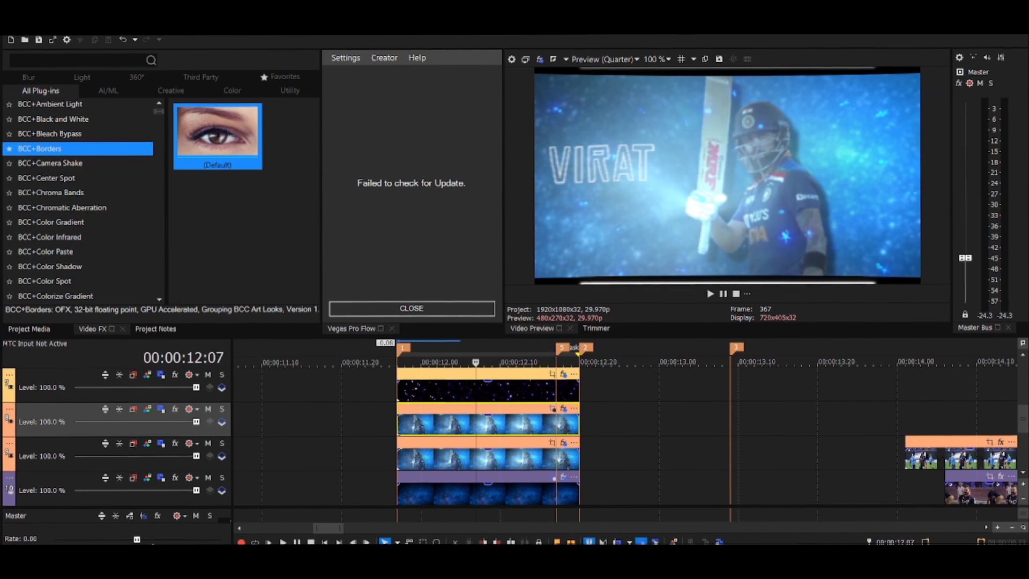
- Find S_BlurMoCurves, apply its default preset to the duplicate clip and slightly increase Shift X
{"action": "type", "text": "blurmo"}
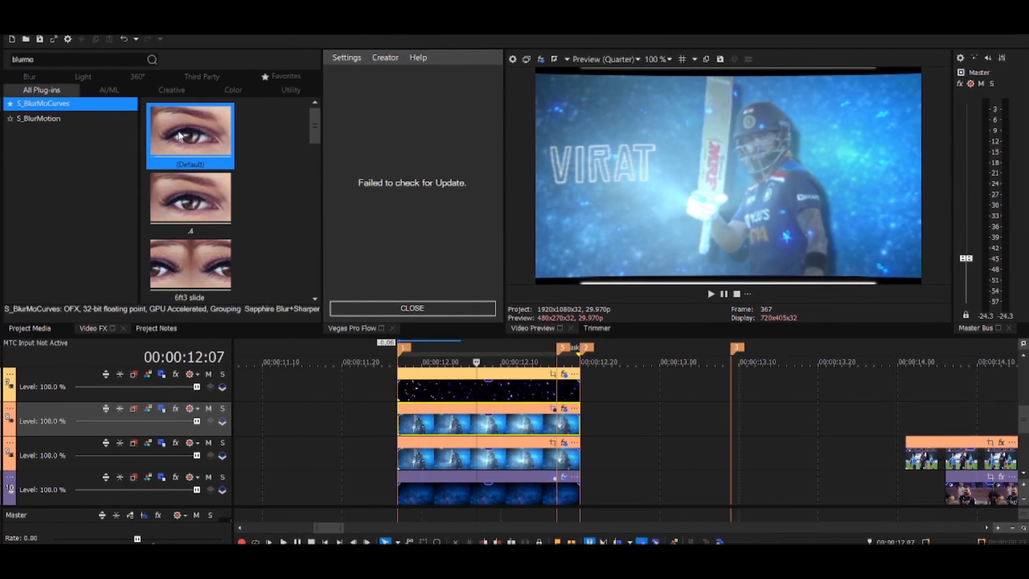
{"action": "double_click", "coordinate": [179, 133]}
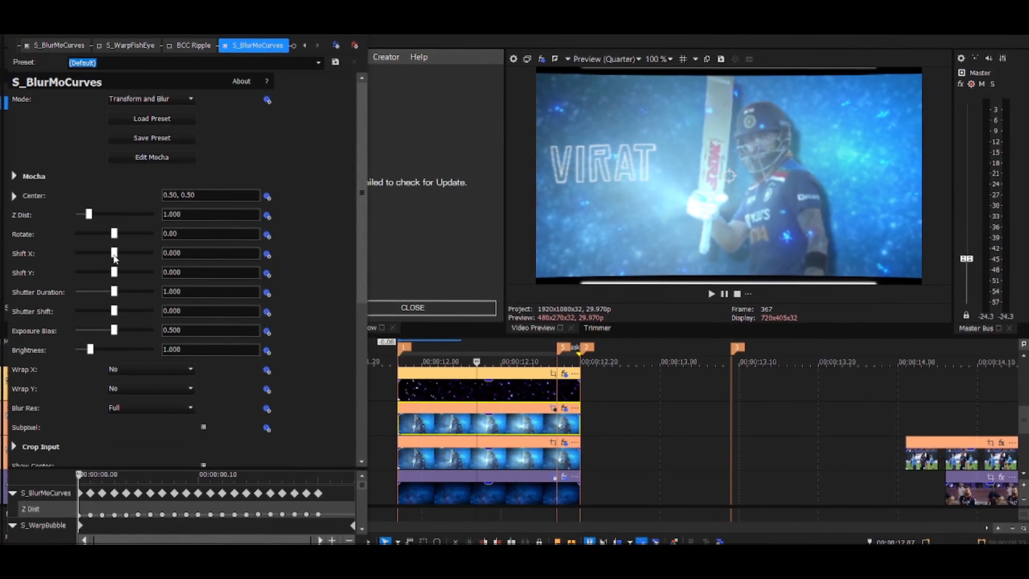
{"action": "left_click", "coordinate": [113, 257]}
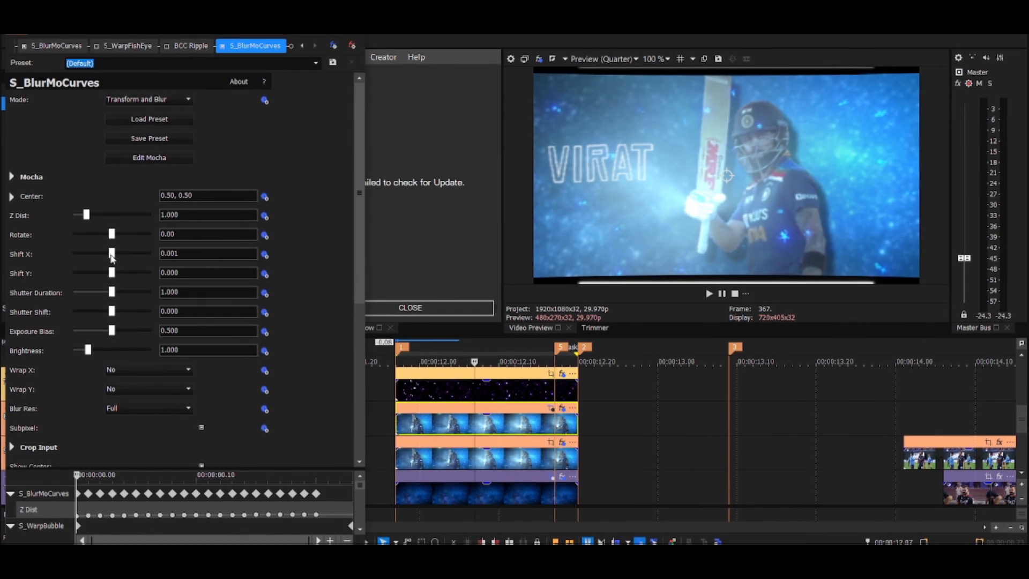
{"action": "left_click_drag", "start_coordinate": [112, 257], "coordinate": [111, 258]}
- Enable the slanted mask in the duplicate clip's Pan/Crop settings
{"action": "left_click", "coordinate": [552, 409]}
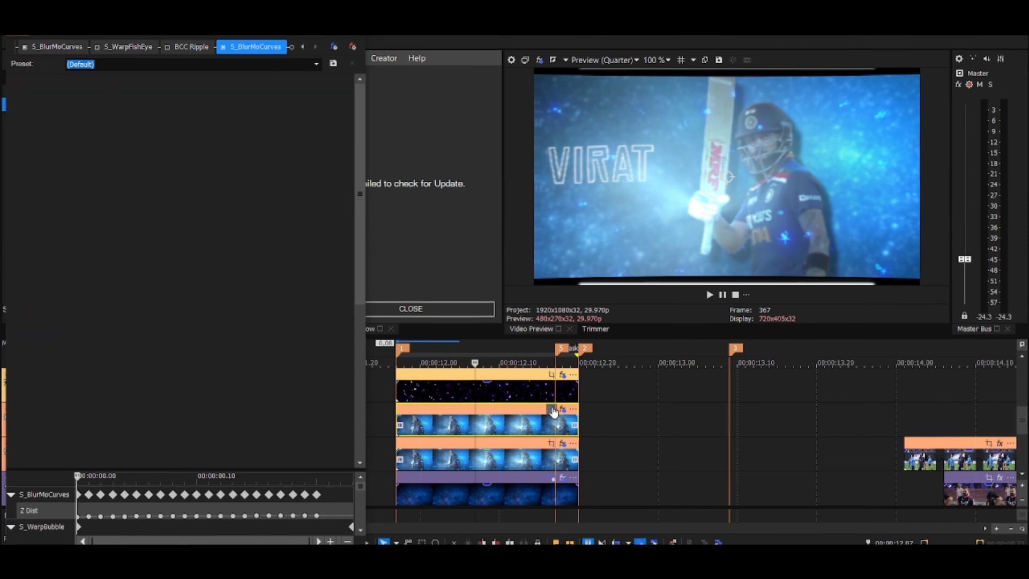
{"action": "left_click", "coordinate": [13, 504]}
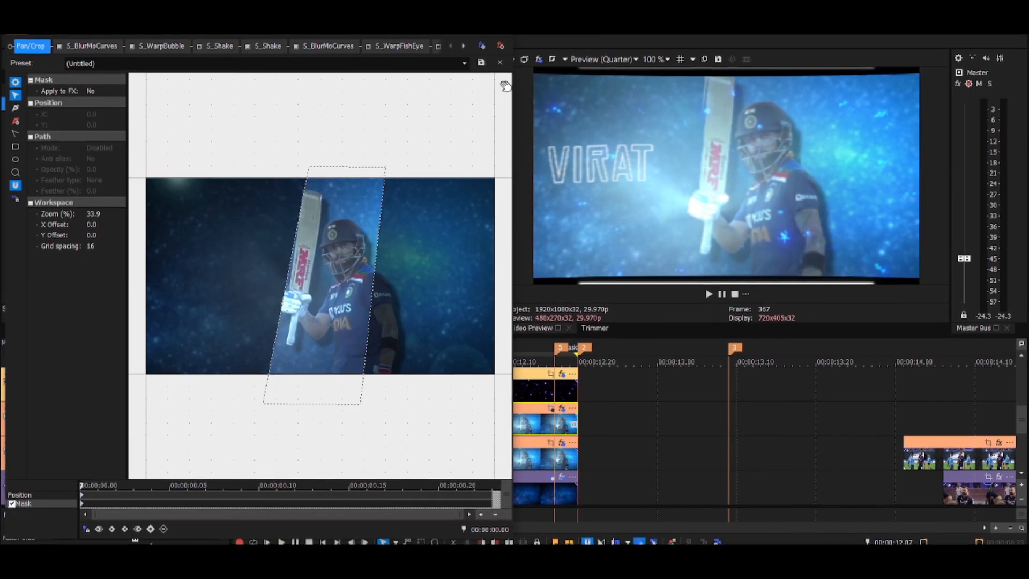
{"action": "left_click", "coordinate": [504, 36]}
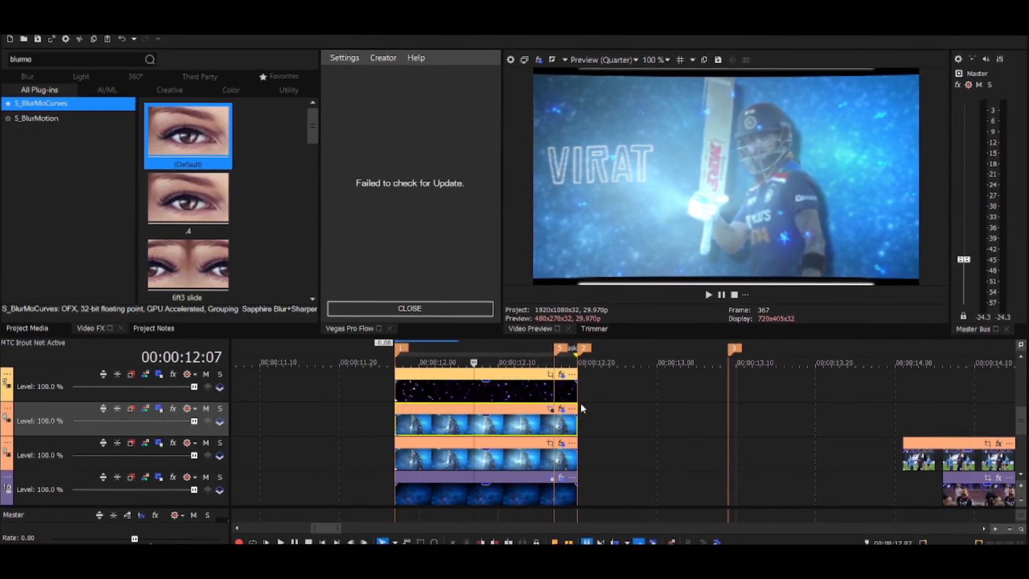
- Increase Shift X in the duplicate clip's last S_BlurMoCurves effect until the masked player stands to the right of the original
{"action": "left_click", "coordinate": [562, 410]}
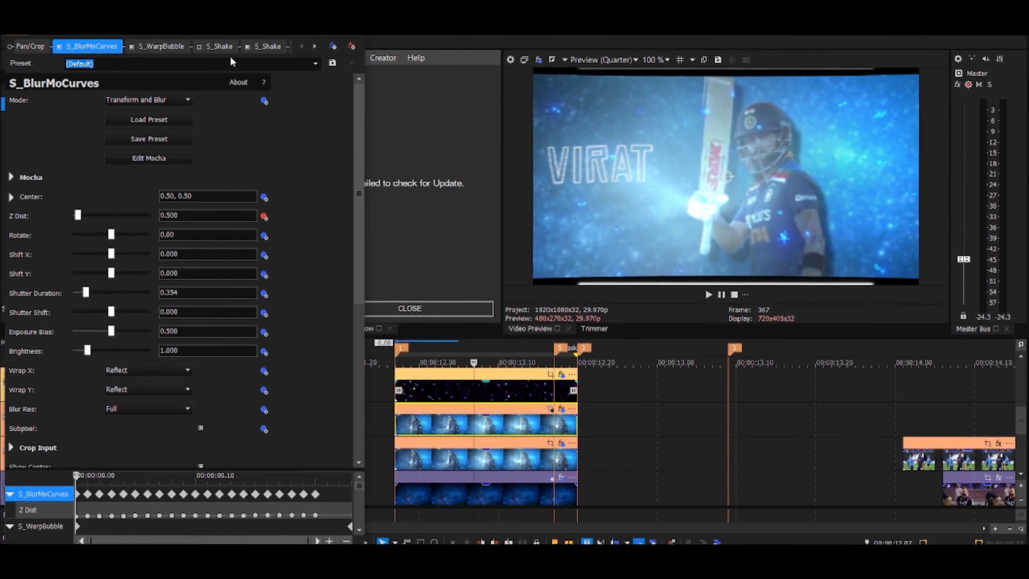
{"action": "left_click", "coordinate": [316, 46]}
{"action": "left_click", "coordinate": [316, 46]}
{"action": "left_click", "coordinate": [260, 46]}
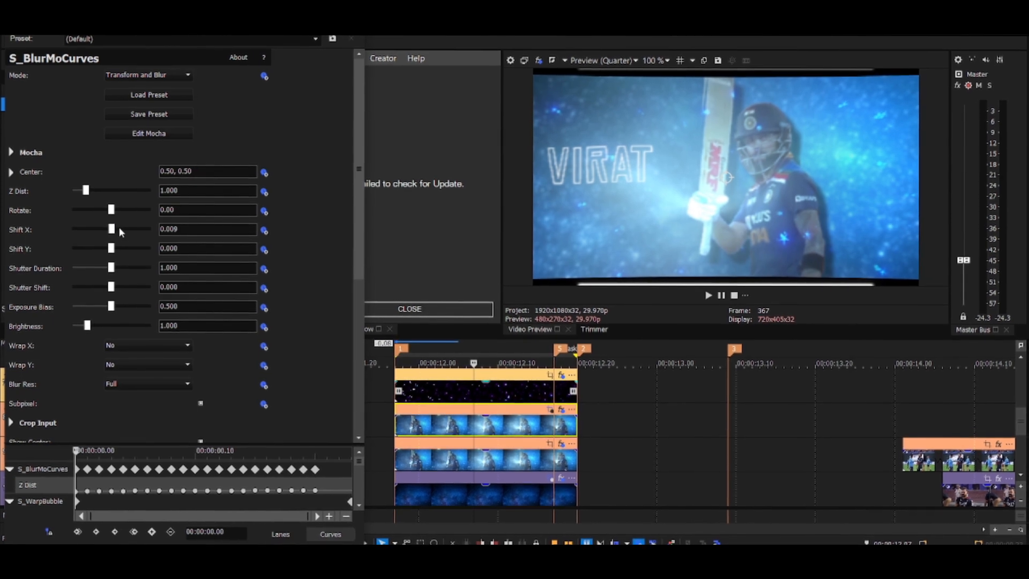
{"action": "left_click_drag", "start_coordinate": [121, 230], "coordinate": [132, 232]}
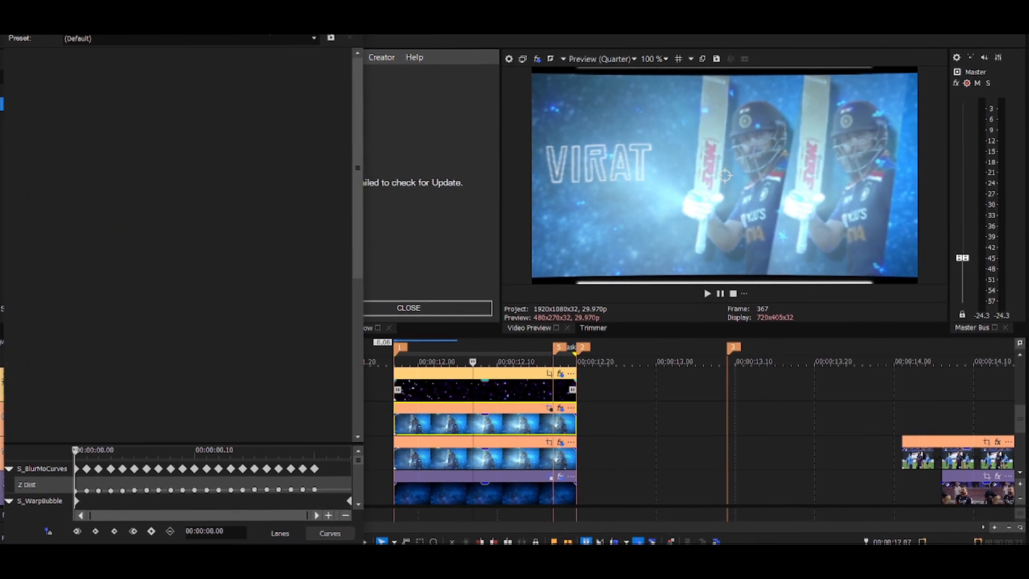
{"action": "left_click_drag", "start_coordinate": [135, 10], "coordinate": [134, 36]}
{"action": "left_click", "coordinate": [354, 33]}
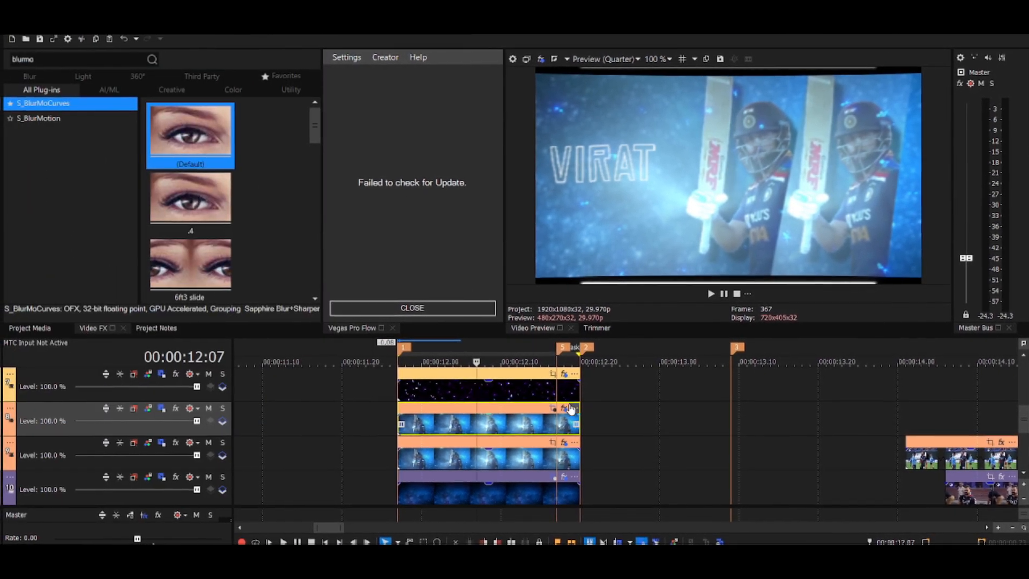
- Set the compositing mode of the duplicate clip's track to Source Alpha
{"action": "left_click", "coordinate": [7, 409]}
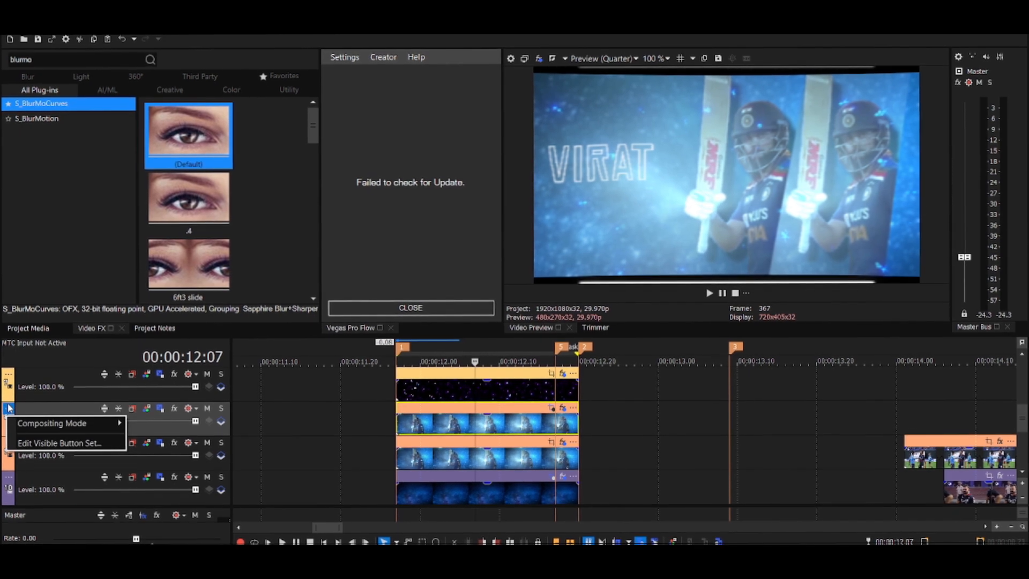
{"action": "mouse_move", "coordinate": [50, 424]}
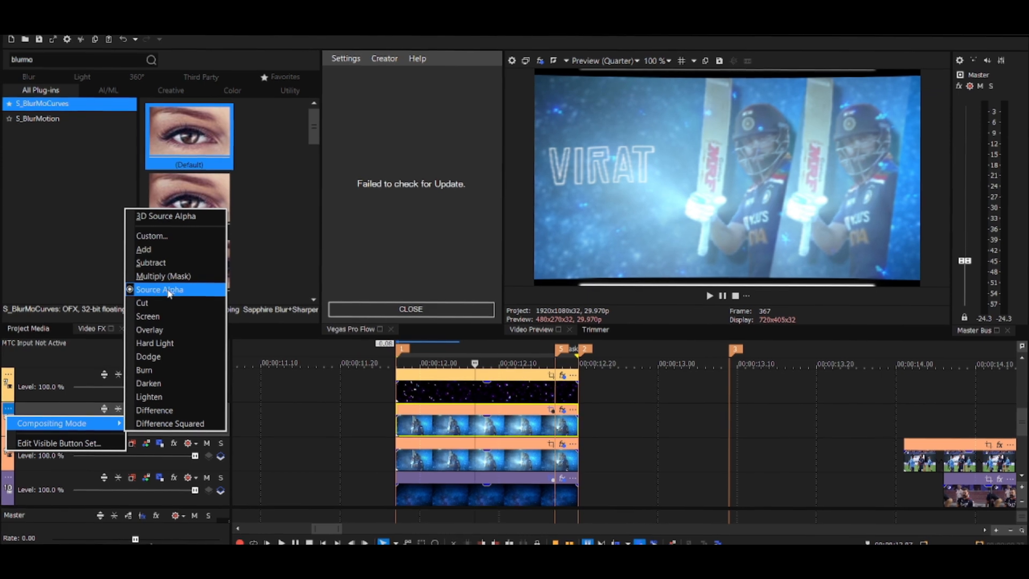
{"action": "left_click", "coordinate": [159, 289]}
{"action": "left_click", "coordinate": [290, 395]}
- Enable 2D Shadow and 2D Glow in the track motion of the duplicate clip's track
{"action": "left_click", "coordinate": [160, 411]}
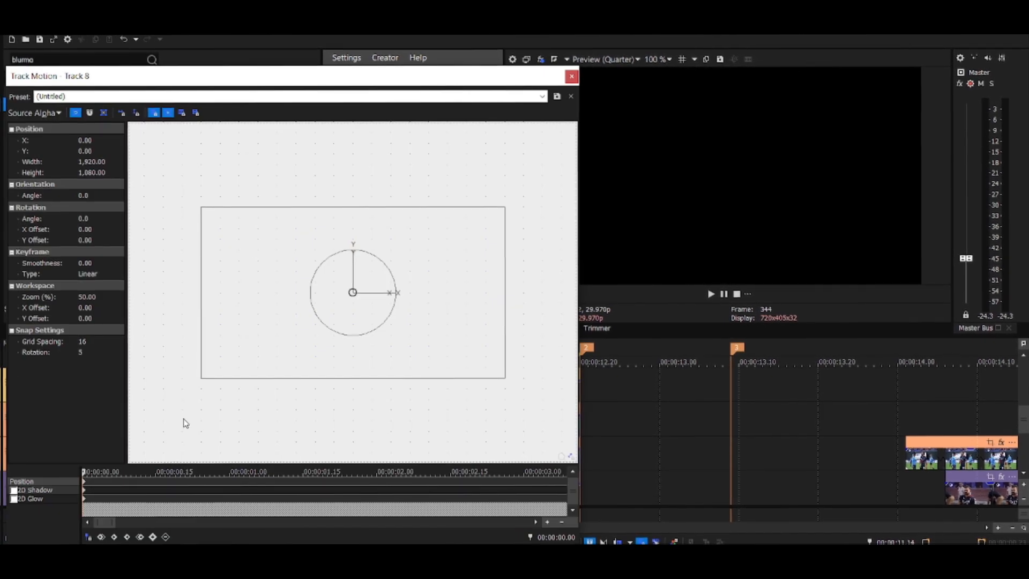
{"action": "left_click", "coordinate": [573, 76]}
{"action": "left_click", "coordinate": [453, 430]}
{"action": "left_click", "coordinate": [458, 434]}
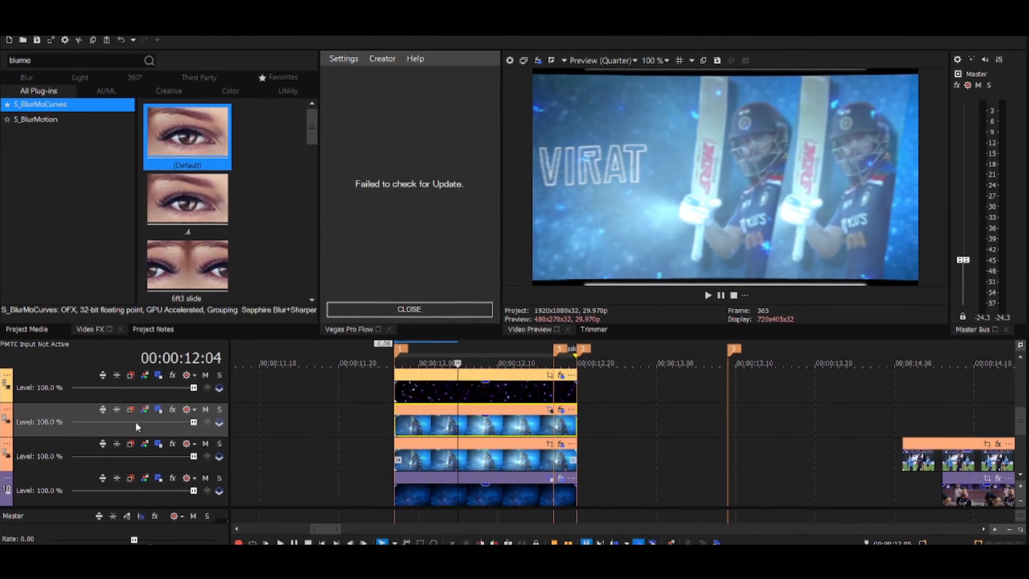
{"action": "left_click", "coordinate": [159, 410]}
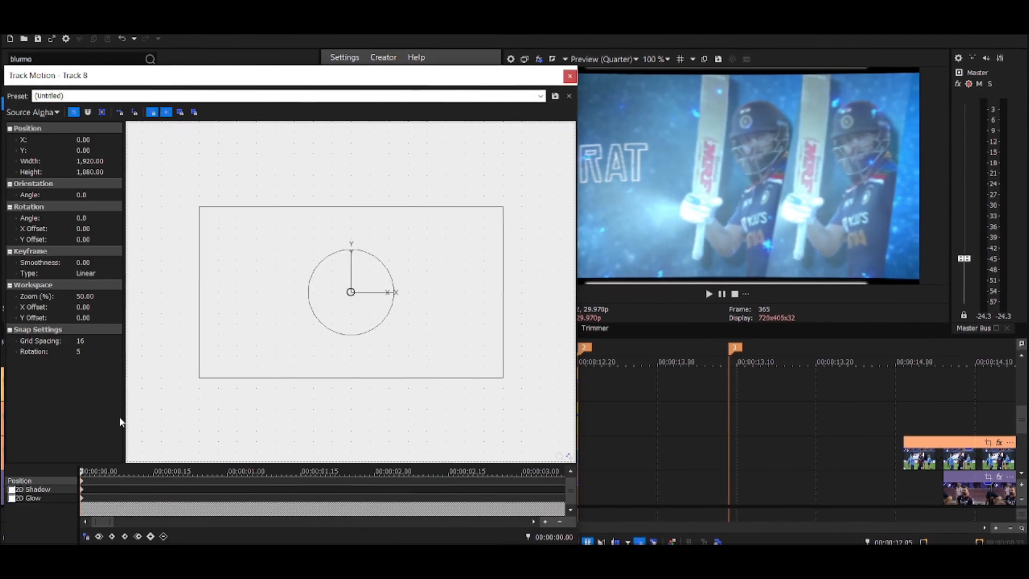
{"action": "left_click", "coordinate": [12, 490]}
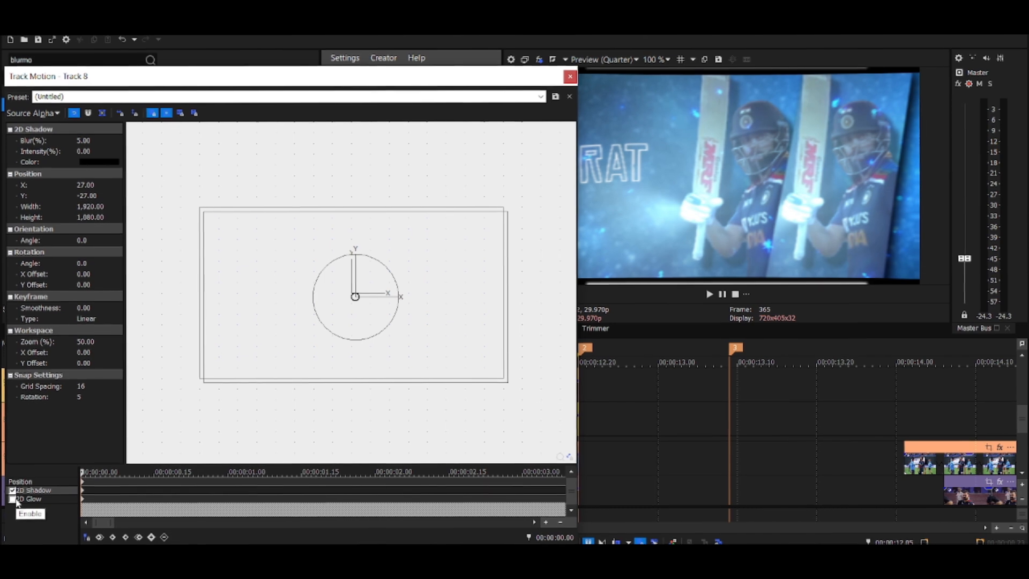
{"action": "left_click", "coordinate": [12, 500]}
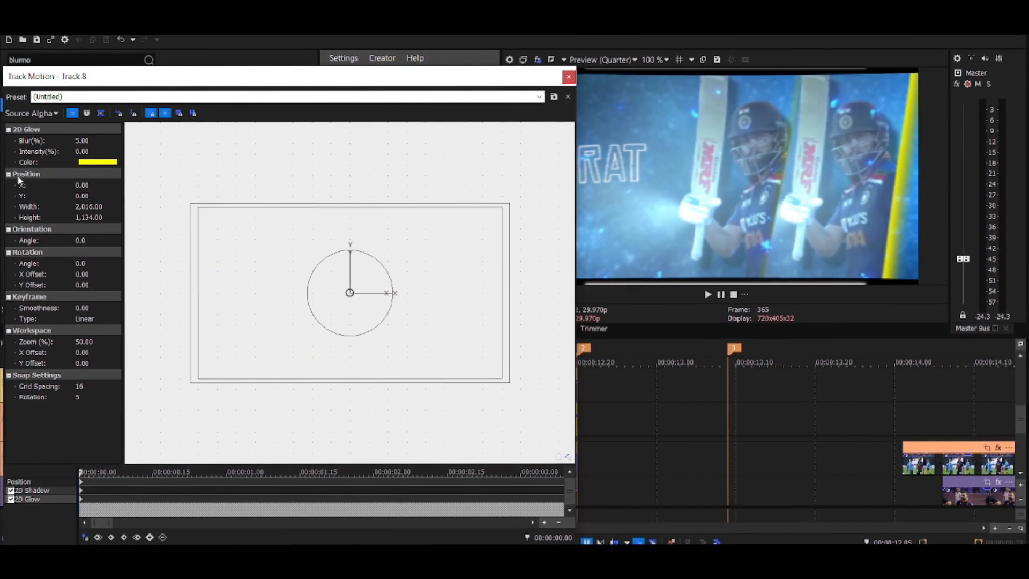
- Change the track's 2D Glow color to white and close the track motion settings
{"action": "left_click", "coordinate": [116, 162]}
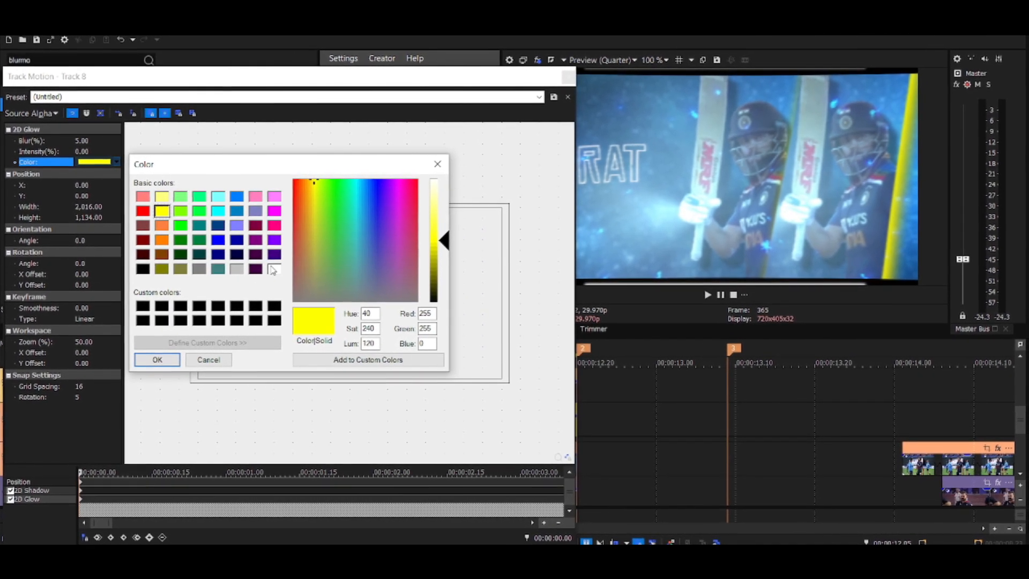
{"action": "left_click", "coordinate": [276, 269]}
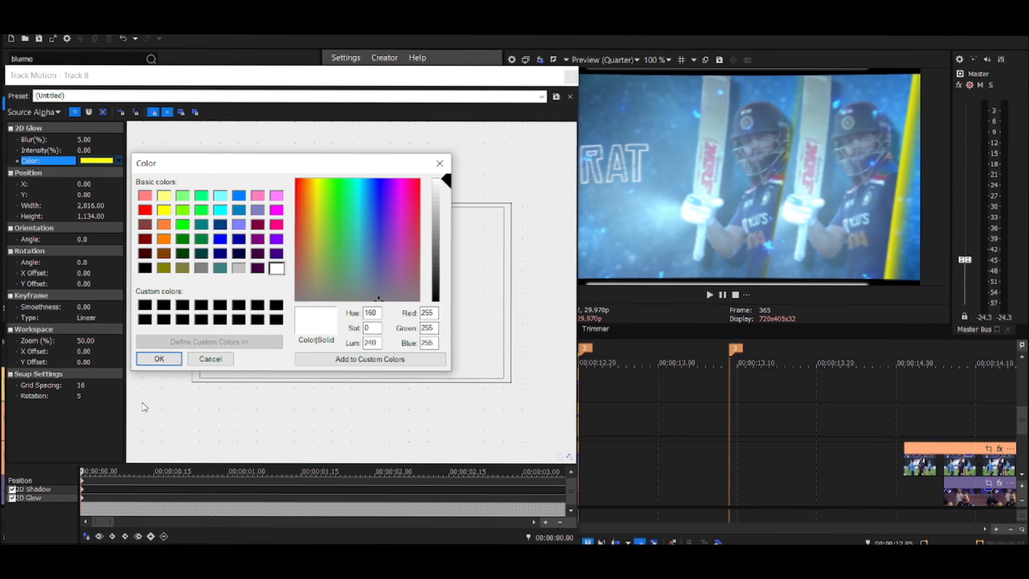
{"action": "left_click", "coordinate": [161, 359]}
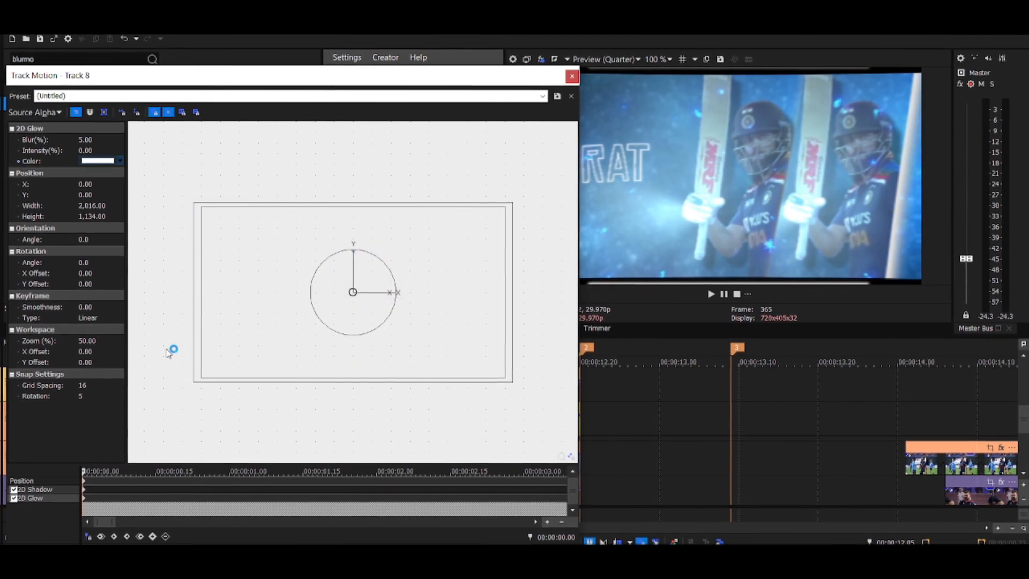
{"action": "left_click", "coordinate": [570, 78]}
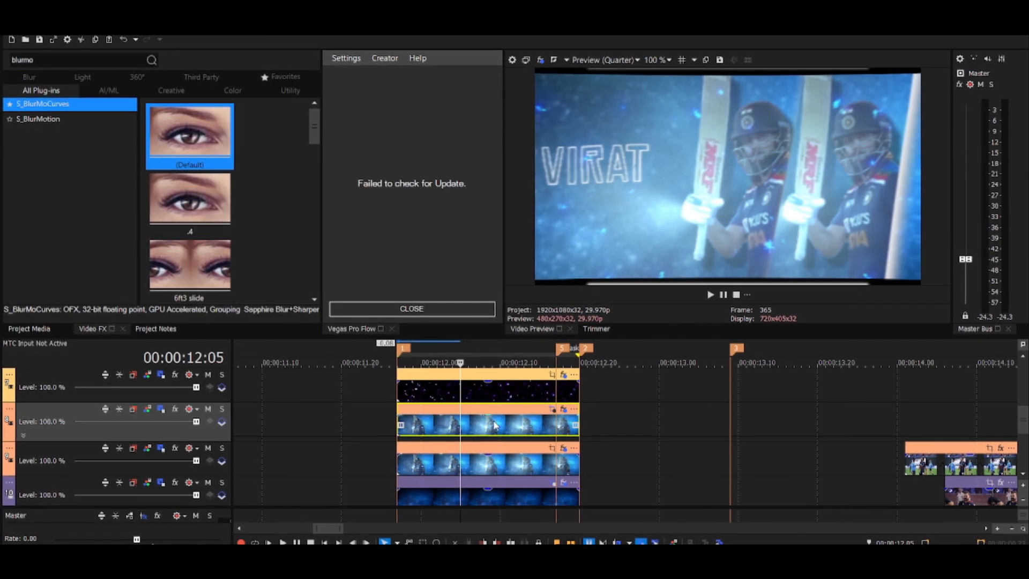
- Step through the clip's frames to examine the shifted masked copy and the edges of its glow
{"action": "left_click", "coordinate": [468, 426]}
{"action": "left_click", "coordinate": [450, 425]}
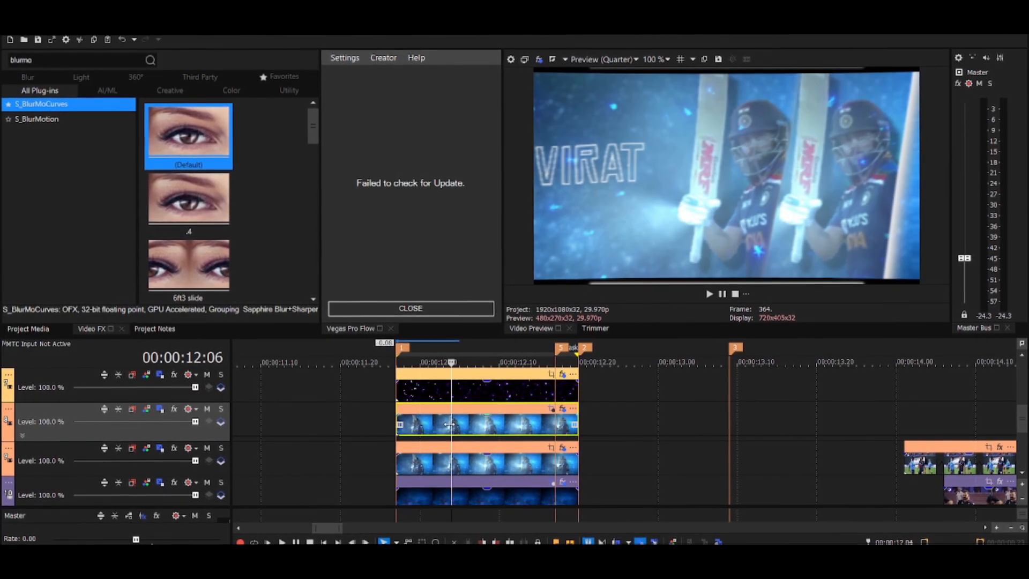
{"action": "key", "text": "Right"}
{"action": "key", "text": "Right"}
{"action": "key", "text": "Right"}
{"action": "key", "text": "Right"}
{"action": "key", "text": "Right"}
{"action": "key", "text": "Right"}
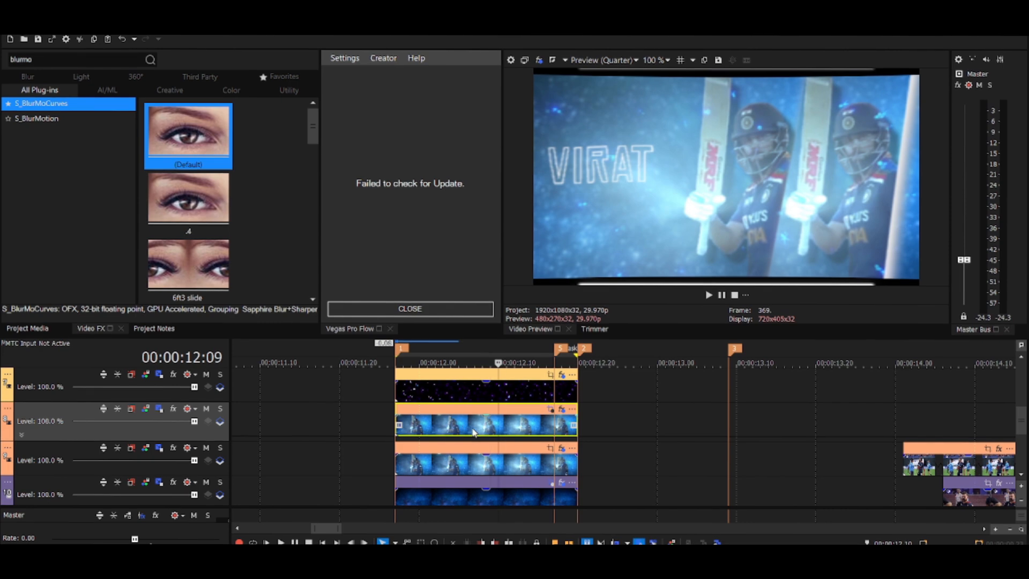
{"action": "key", "text": "Right"}
{"action": "key", "text": "Right"}
{"action": "key", "text": "Left"}
{"action": "key", "text": "Left"}
{"action": "key", "text": "Left"}
{"action": "key", "text": "Left"}
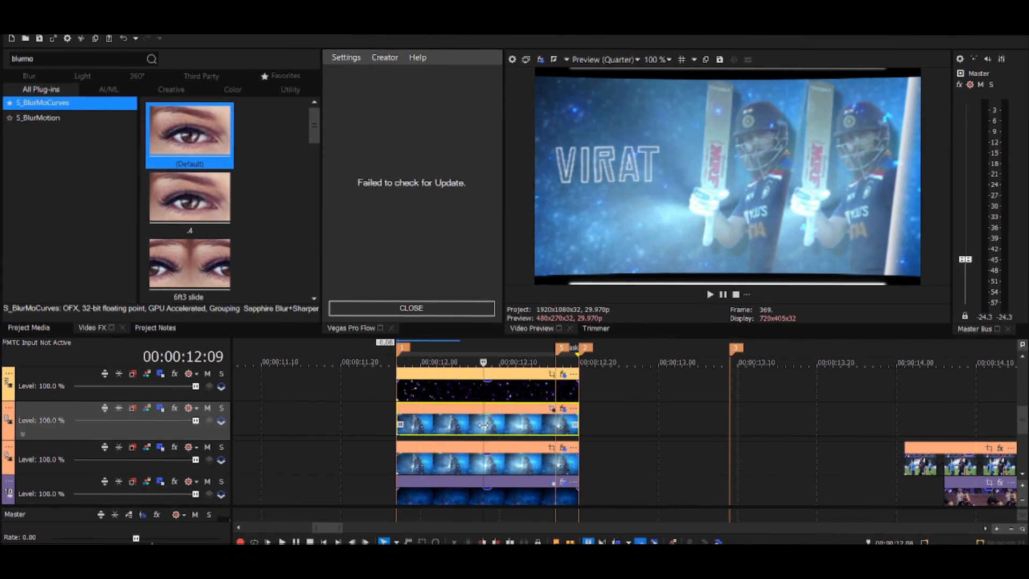
{"action": "key", "text": "Right"}
{"action": "key", "text": "Right"}
{"action": "key", "text": "Right"}
{"action": "key", "text": "Right"}
{"action": "key", "text": "Right"}
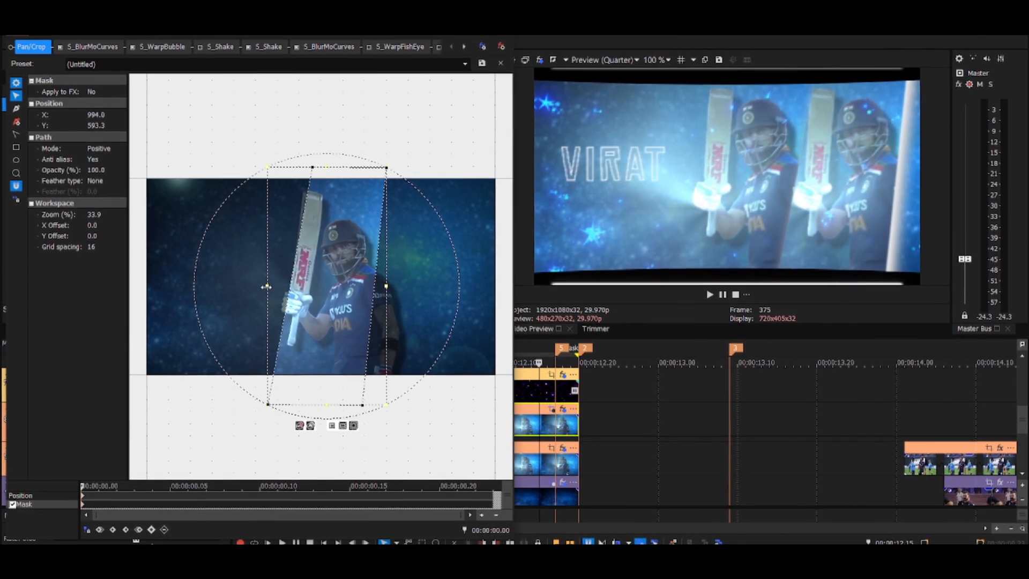
- Pull the left side of the duplicate clip's mask slightly inward toward the bat and close the Pan/Crop settings
{"action": "left_click_drag", "start_coordinate": [269, 284], "coordinate": [269, 284]}
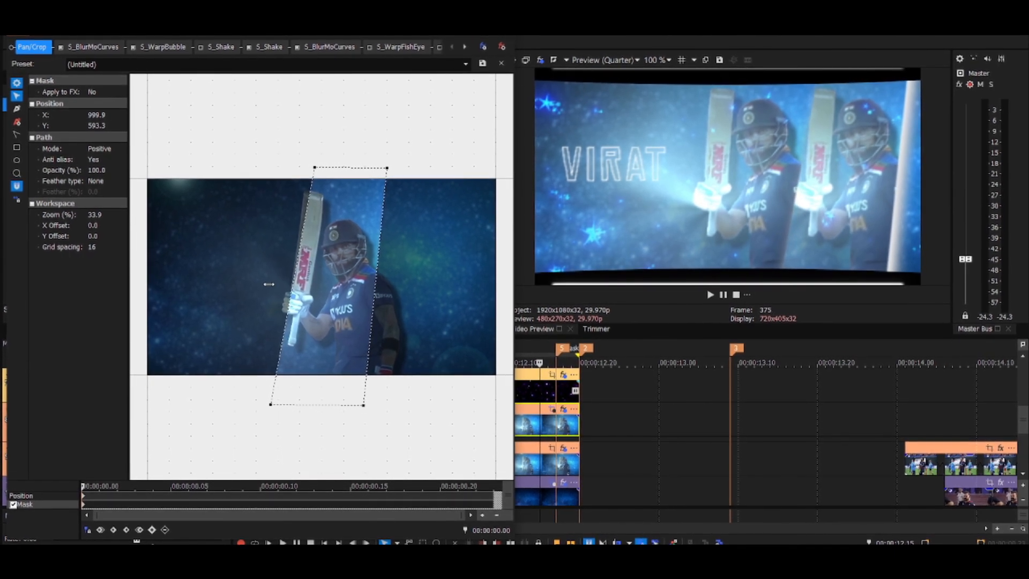
{"action": "left_click", "coordinate": [269, 284]}
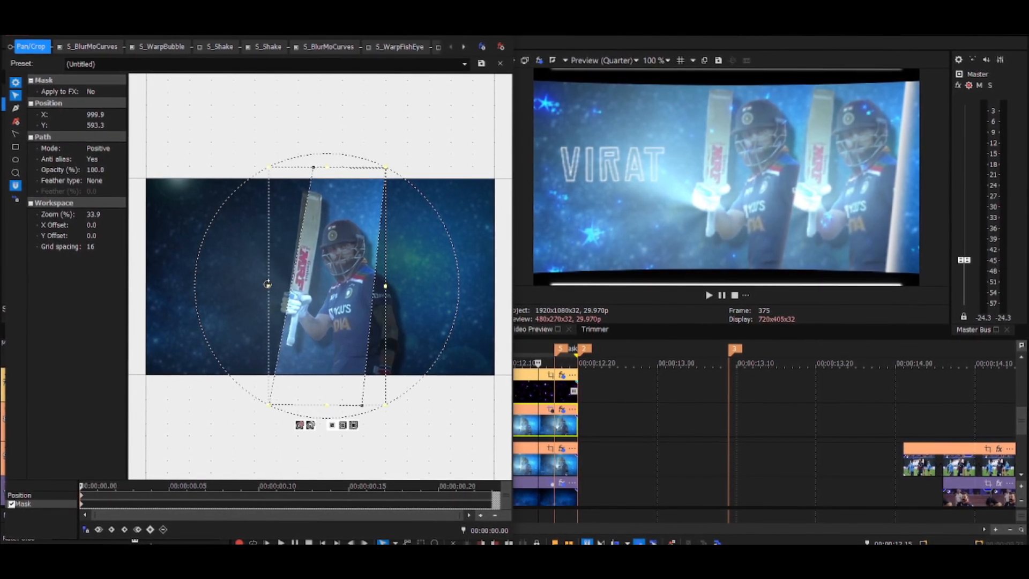
{"action": "left_click", "coordinate": [502, 30]}
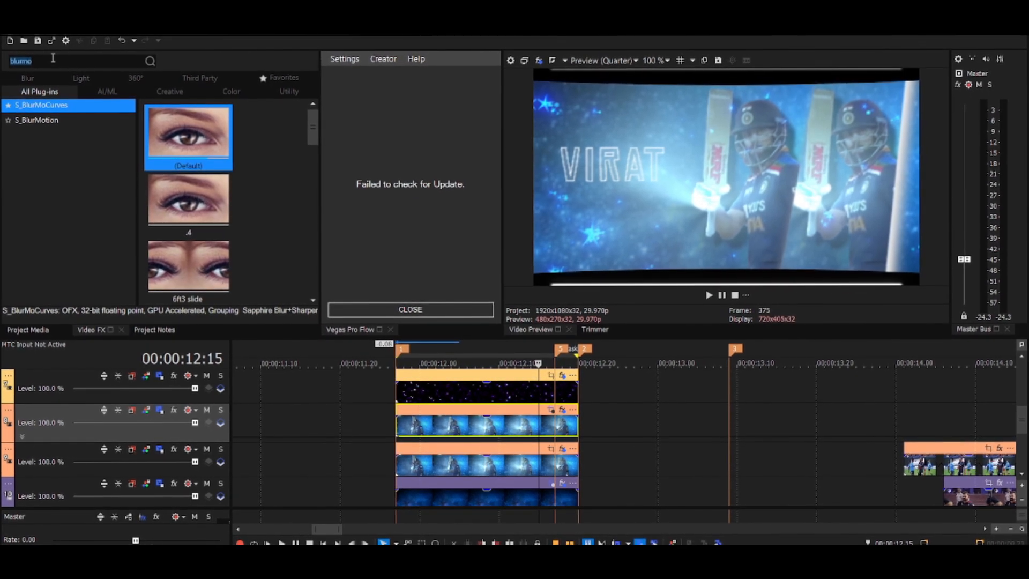
- Find the rays effects, add BCC+Rays with the "rays for eye" preset to the duplicate clip, switch it off and close the effect settings
{"action": "key", "text": "BackSpace"}
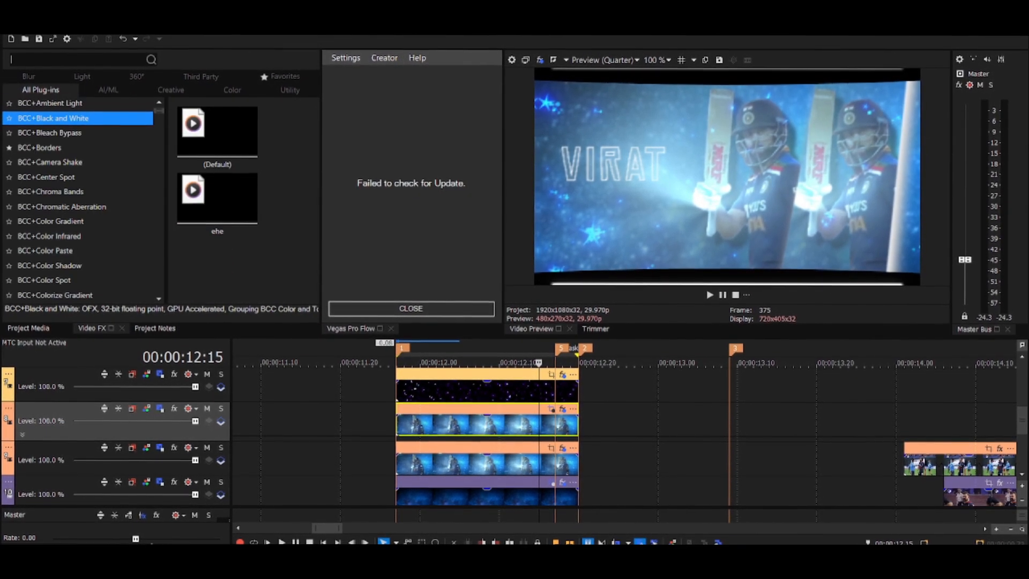
{"action": "type", "text": "rays"}
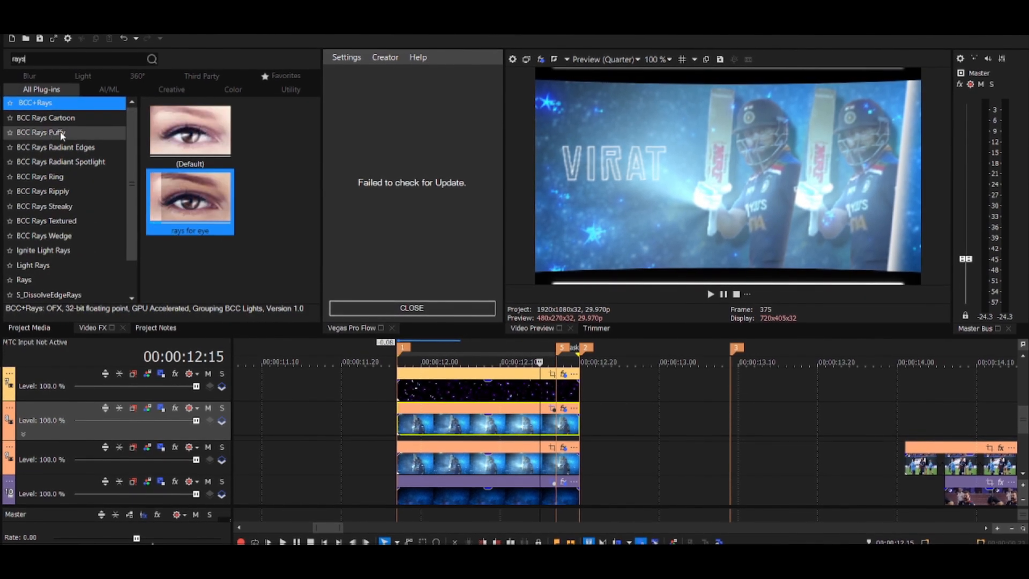
{"action": "left_click", "coordinate": [171, 220]}
{"action": "double_click", "coordinate": [172, 212]}
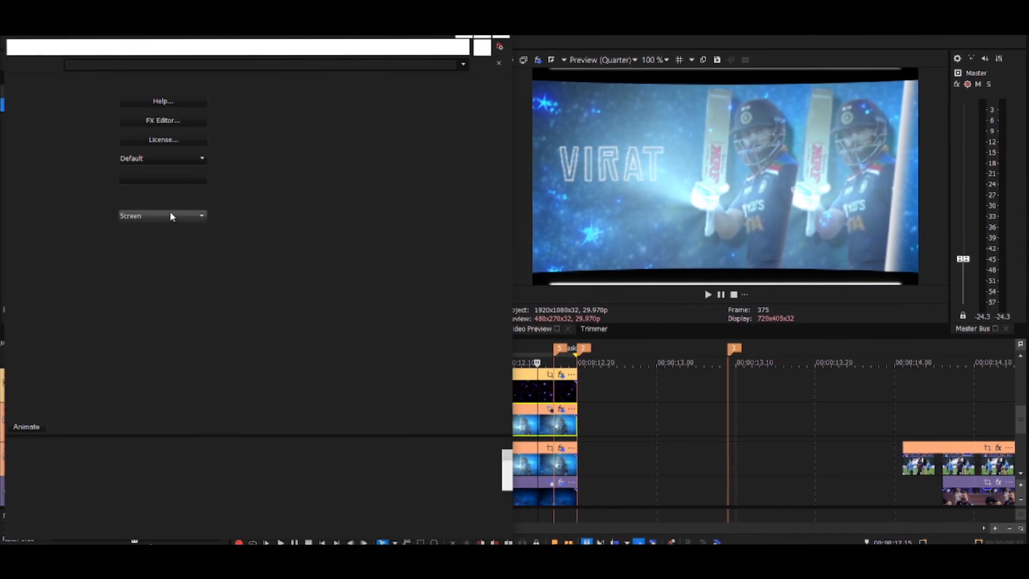
{"action": "left_click", "coordinate": [316, 47]}
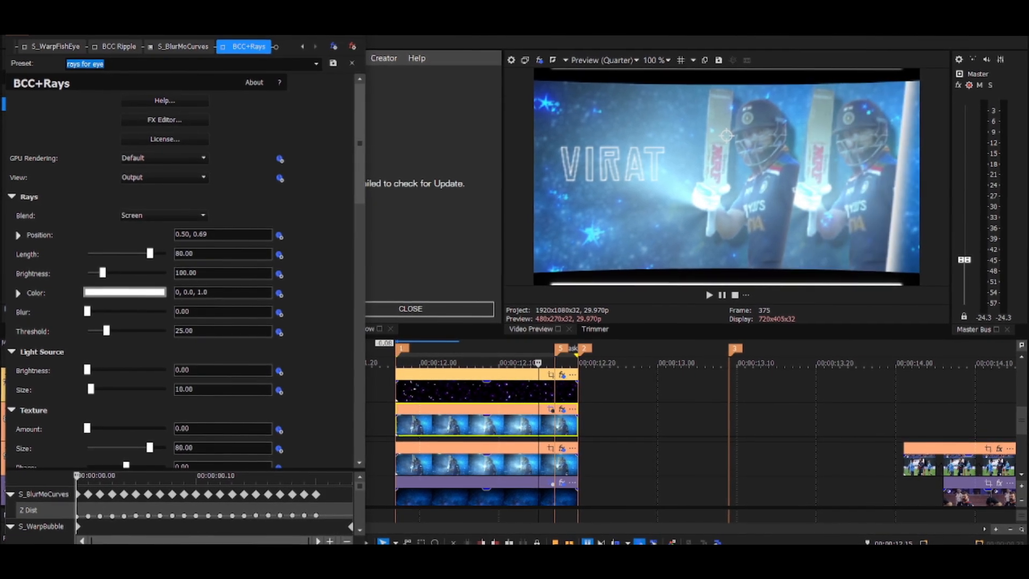
{"action": "left_click", "coordinate": [352, 29]}
- Find the warp effects and add S_WarpBubble with the "gucchu pani" preset to the duplicate clip
{"action": "left_click_drag", "start_coordinate": [35, 59], "coordinate": [1, 77]}
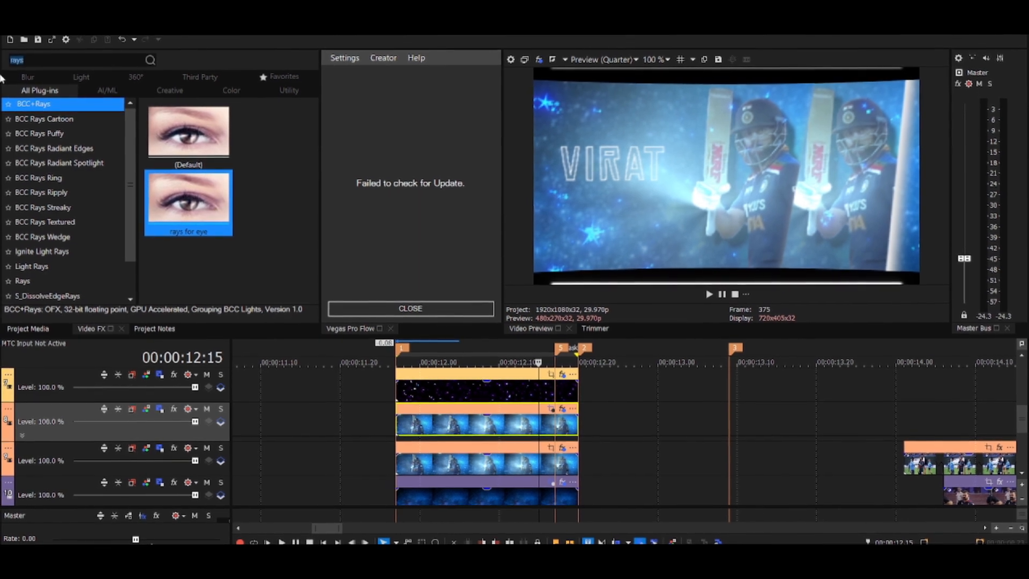
{"action": "type", "text": "wa"}
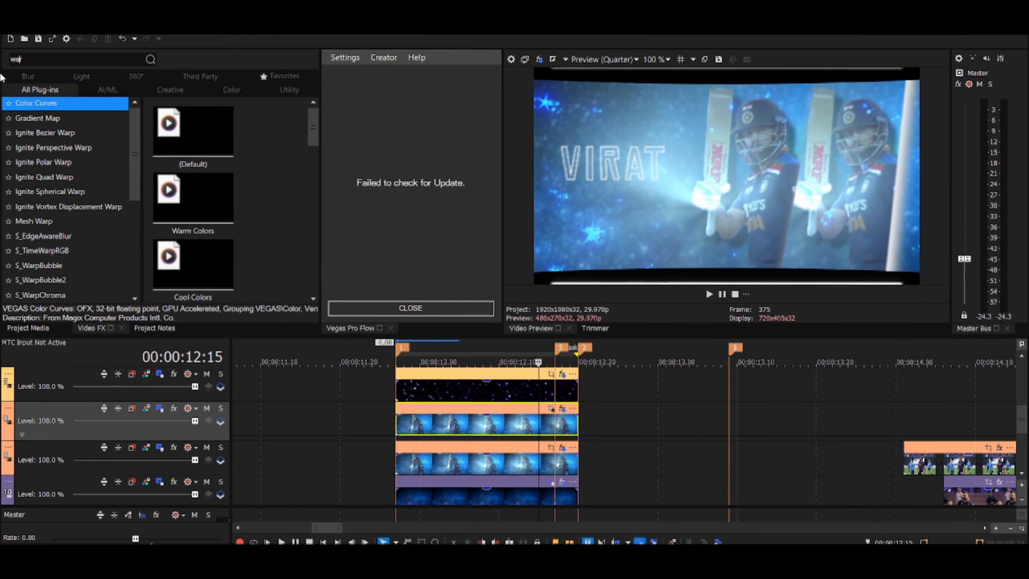
{"action": "type", "text": "rp"}
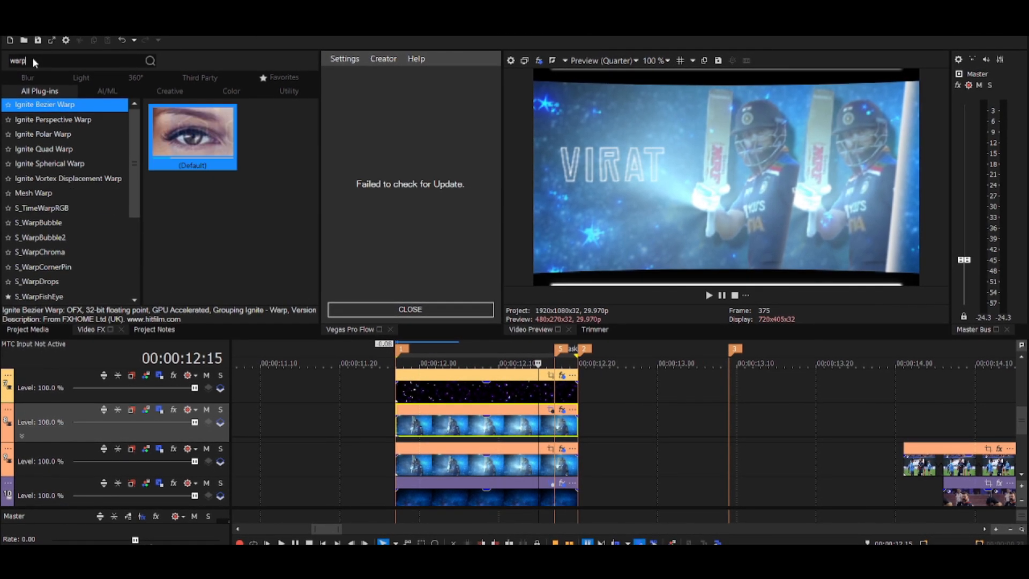
{"action": "left_click", "coordinate": [48, 220]}
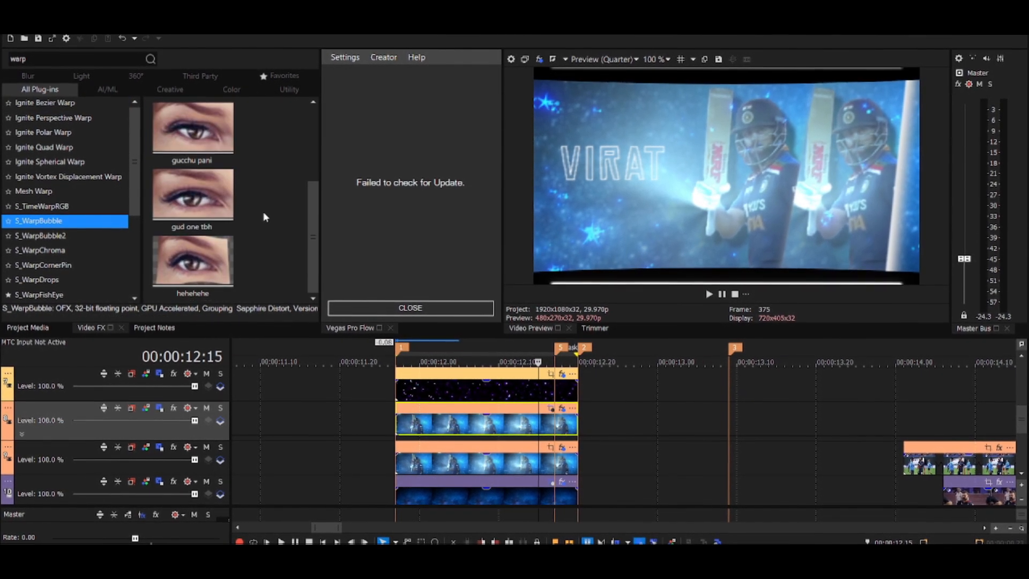
{"action": "scroll", "coordinate": [226, 223], "scroll_direction": "up", "scroll_amount": 3}
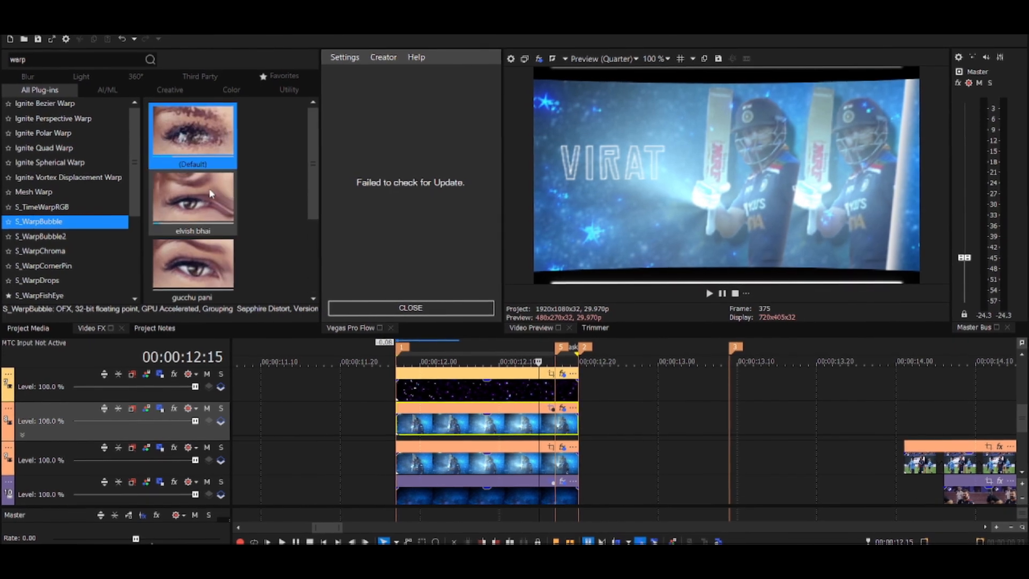
{"action": "double_click", "coordinate": [189, 266]}
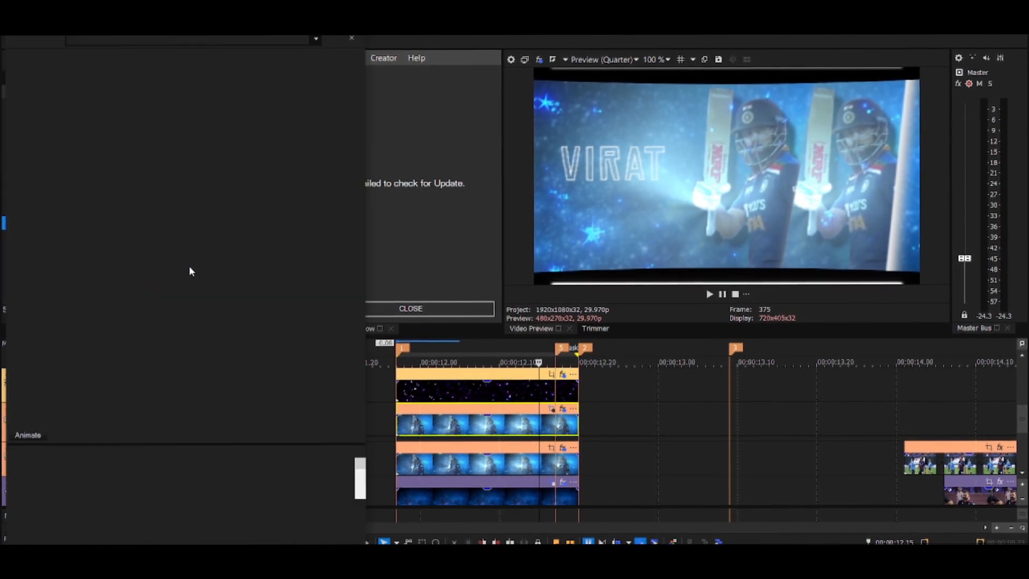
- Set the S_WarpBubble amplitude to 0.050 and close the effect settings
{"action": "left_click", "coordinate": [189, 151]}
{"action": "key", "text": "BackSpace"}
{"action": "key", "text": "BackSpace"}
{"action": "key", "text": "BackSpace"}
{"action": "type", "text": "050"}
{"action": "key", "text": "Return"}
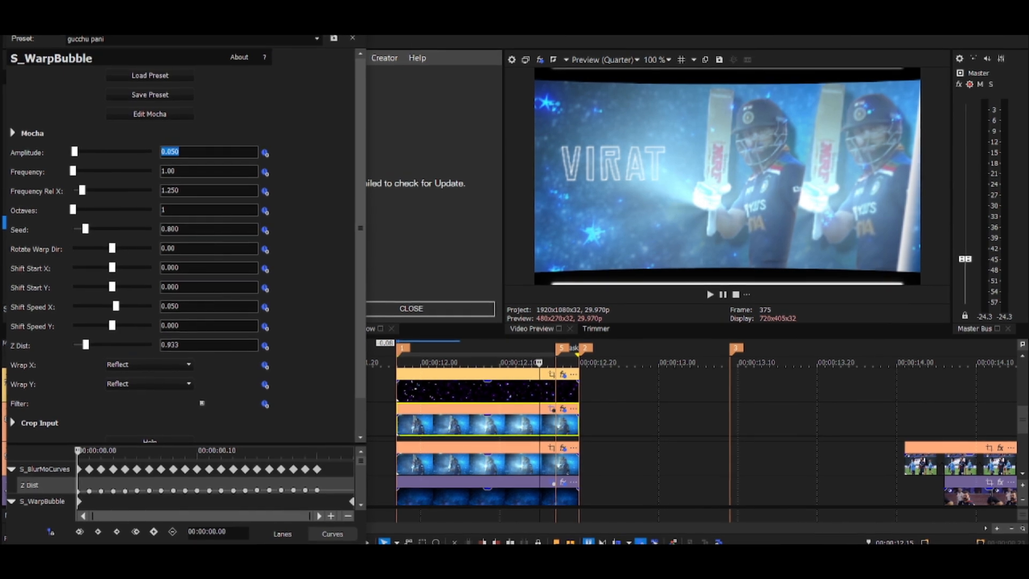
{"action": "left_click", "coordinate": [358, 16]}
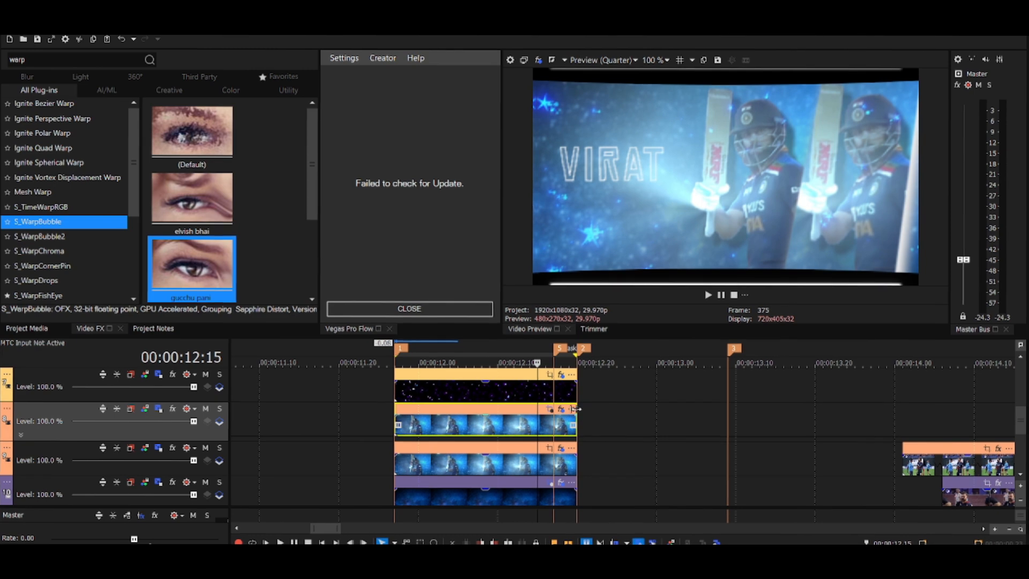
- Build a RAM preview of the time range around the stacked clips and play it back
{"action": "left_click_drag", "start_coordinate": [380, 424], "coordinate": [610, 455]}
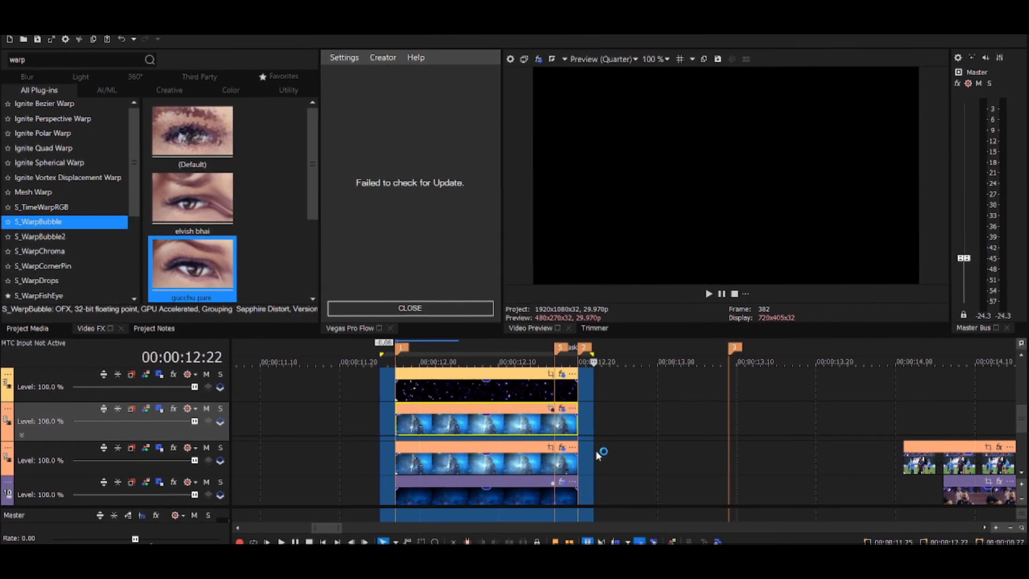
{"action": "key", "text": "shift+b"}
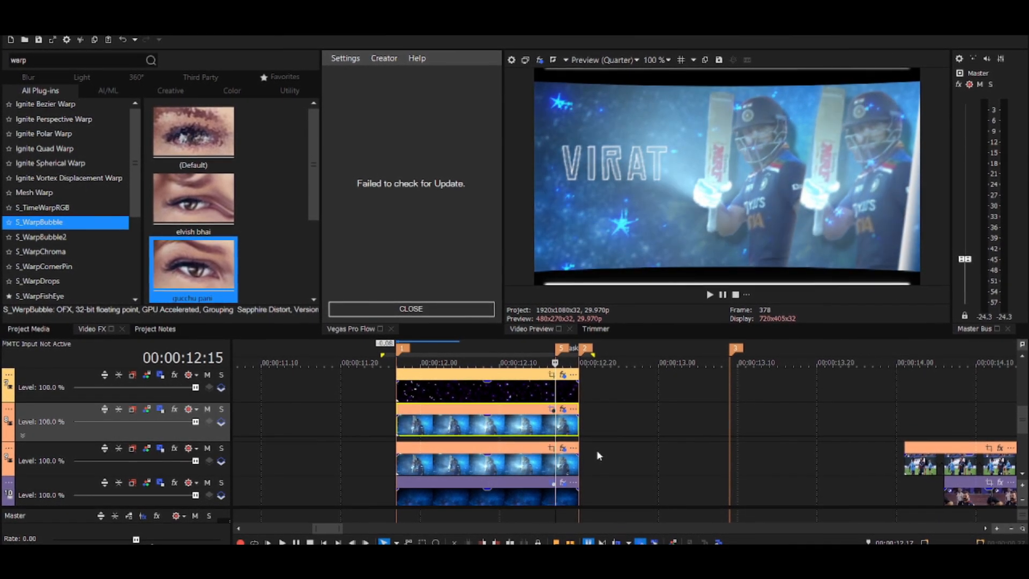
{"action": "key", "text": "space"}
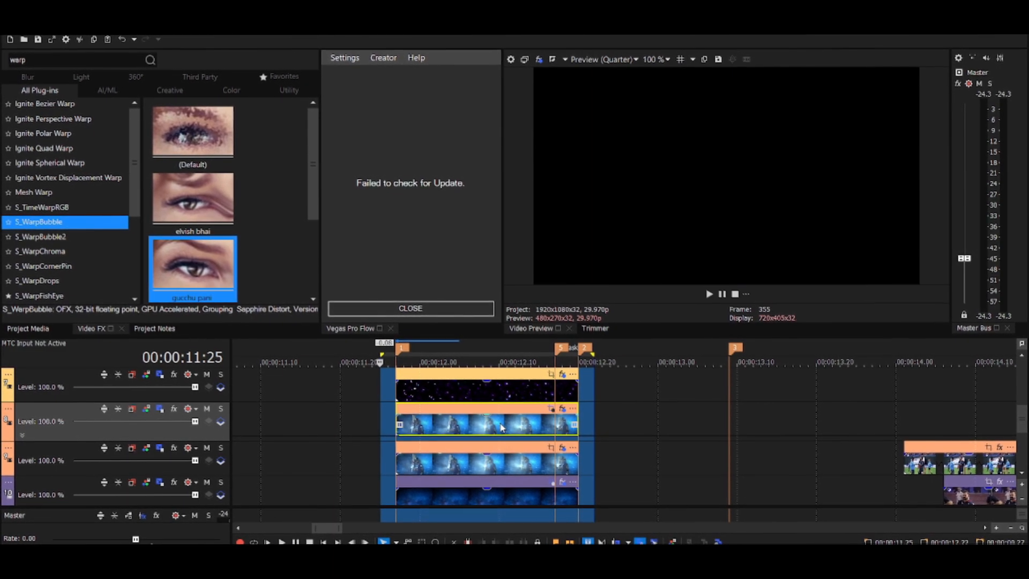
- At 00:00:12:12, open the duplicate clip's track motion and set the 2D Glow intensity to 21%
{"action": "left_click", "coordinate": [513, 427]}
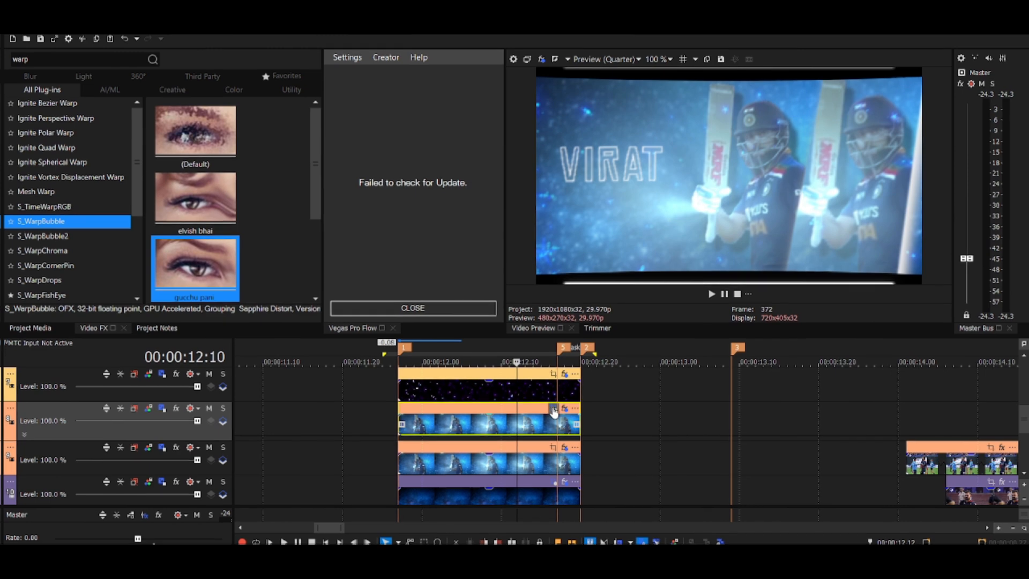
{"action": "left_click", "coordinate": [553, 409]}
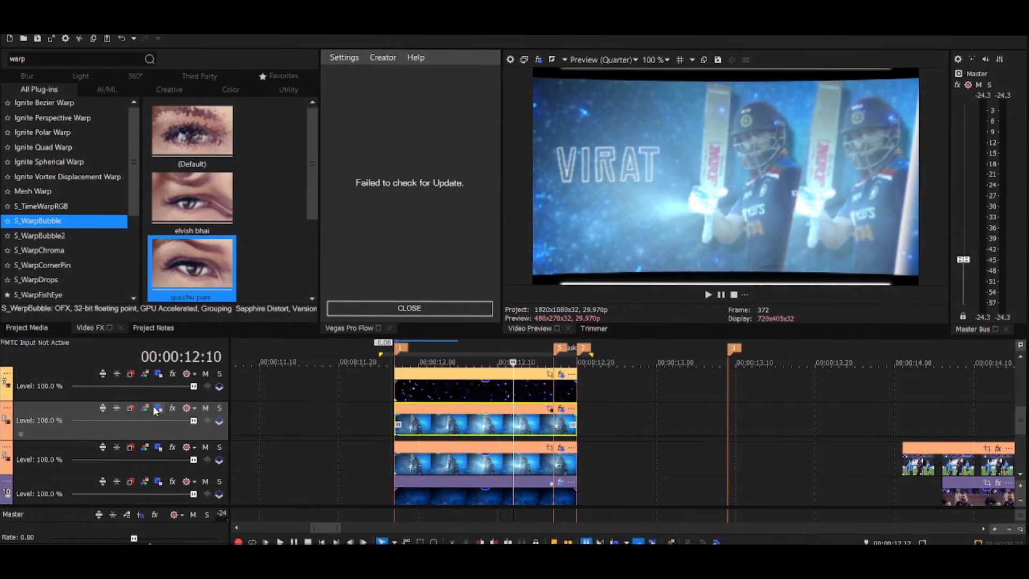
{"action": "left_click", "coordinate": [153, 405]}
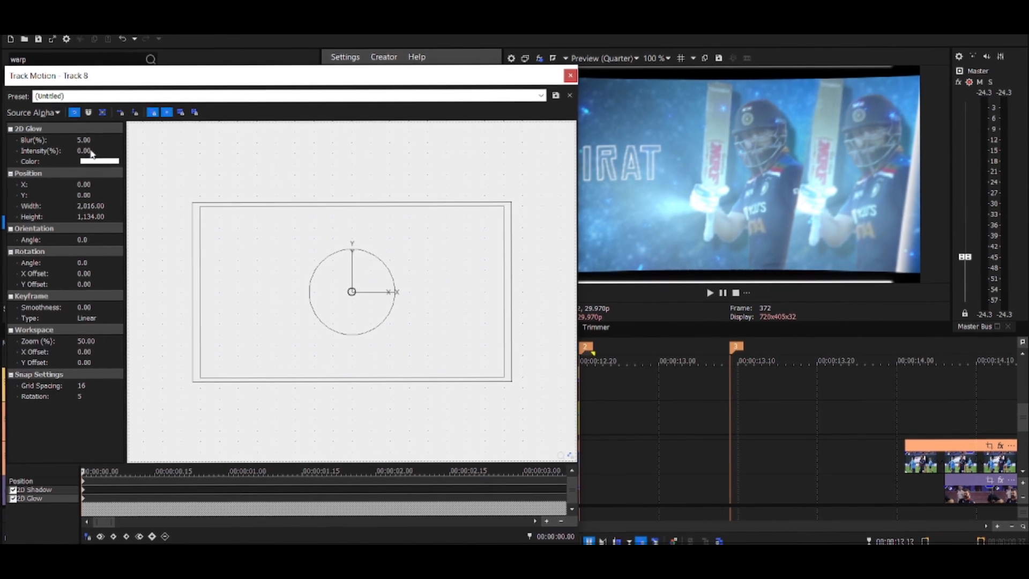
{"action": "left_click", "coordinate": [96, 151]}
{"action": "left_click", "coordinate": [109, 148]}
{"action": "left_click", "coordinate": [109, 148]}
{"action": "left_click", "coordinate": [110, 148]}
{"action": "left_click", "coordinate": [109, 149]}
{"action": "left_click", "coordinate": [109, 148]}
{"action": "left_click", "coordinate": [110, 148]}
{"action": "left_click", "coordinate": [109, 149]}
{"action": "left_click", "coordinate": [109, 148]}
{"action": "left_click", "coordinate": [109, 149]}
{"action": "left_click", "coordinate": [110, 149]}
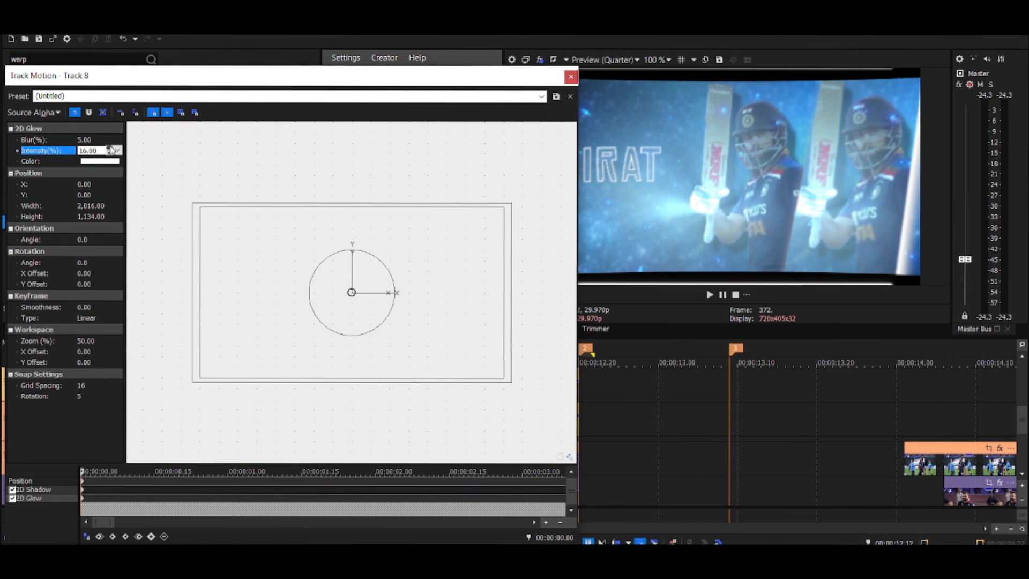
{"action": "left_click", "coordinate": [109, 149]}
{"action": "left_click", "coordinate": [110, 148]}
- Set the track's 2D Glow blur to 15% and close the track motion settings
{"action": "left_click", "coordinate": [98, 140]}
{"action": "left_click", "coordinate": [110, 142]}
{"action": "left_click", "coordinate": [110, 143]}
{"action": "left_click", "coordinate": [110, 142]}
{"action": "left_click", "coordinate": [110, 138]}
{"action": "left_click", "coordinate": [111, 138]}
{"action": "left_click", "coordinate": [111, 137]}
{"action": "left_click", "coordinate": [110, 138]}
{"action": "left_click", "coordinate": [111, 138]}
{"action": "left_click", "coordinate": [111, 138]}
{"action": "left_click", "coordinate": [110, 138]}
{"action": "left_click", "coordinate": [111, 137]}
{"action": "left_click", "coordinate": [110, 137]}
{"action": "left_click", "coordinate": [110, 138]}
{"action": "left_click", "coordinate": [110, 138]}
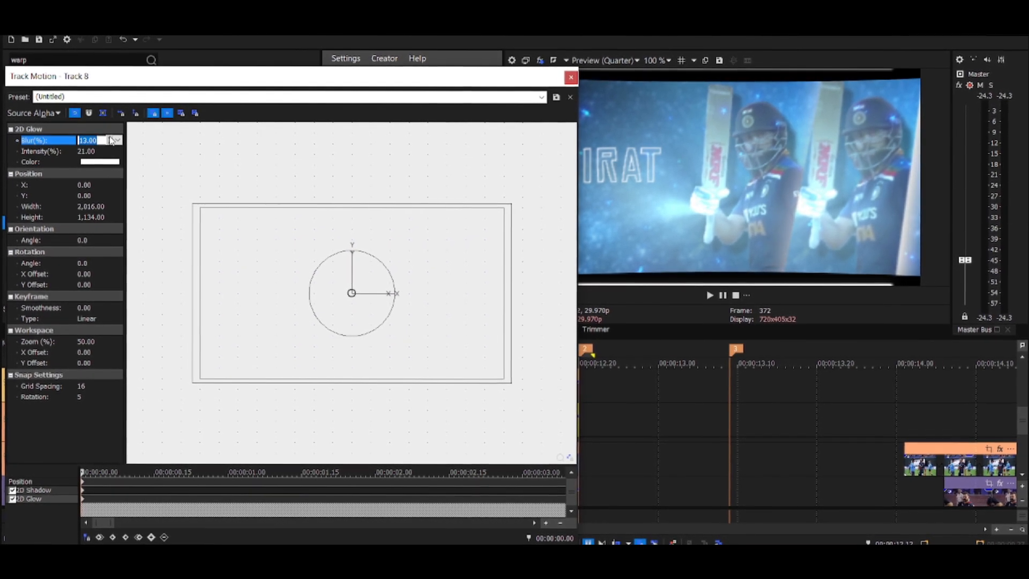
{"action": "left_click", "coordinate": [110, 138]}
{"action": "left_click", "coordinate": [110, 138]}
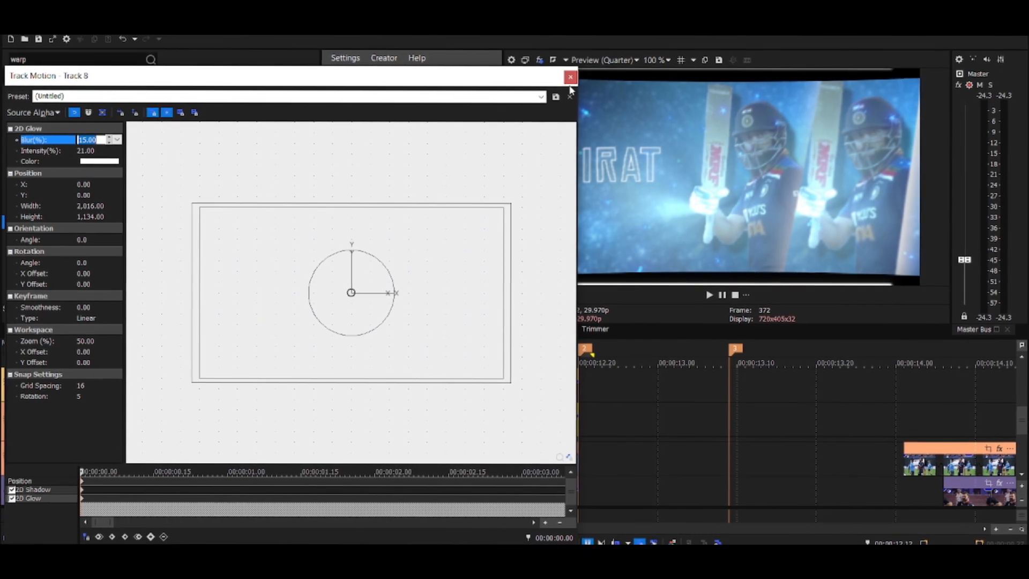
{"action": "left_click", "coordinate": [570, 76]}
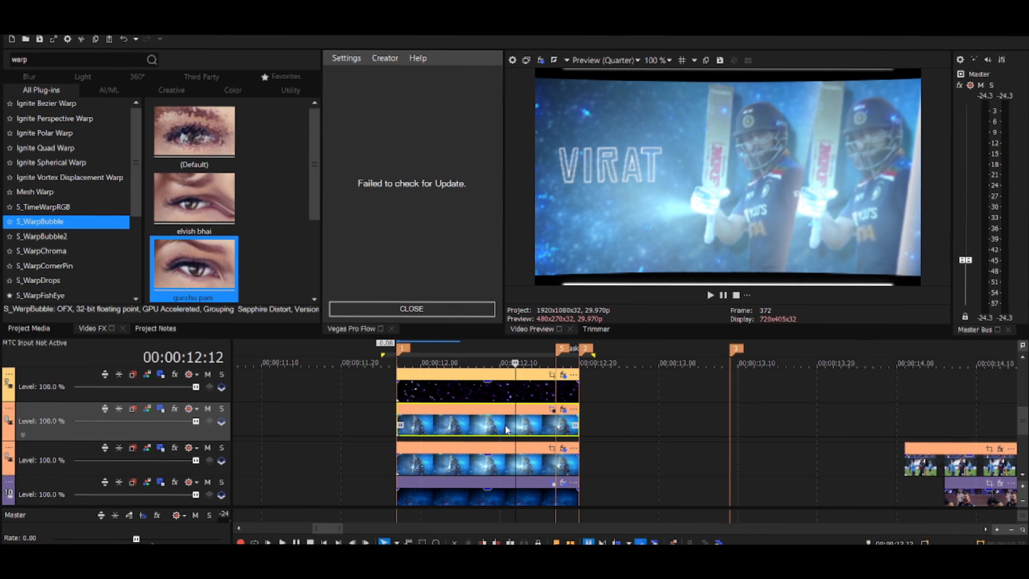
- Find the sweep effect and add BCC Light Sweep with its default preset to the duplicate clip
{"action": "left_click_drag", "start_coordinate": [74, 60], "coordinate": [2, 63]}
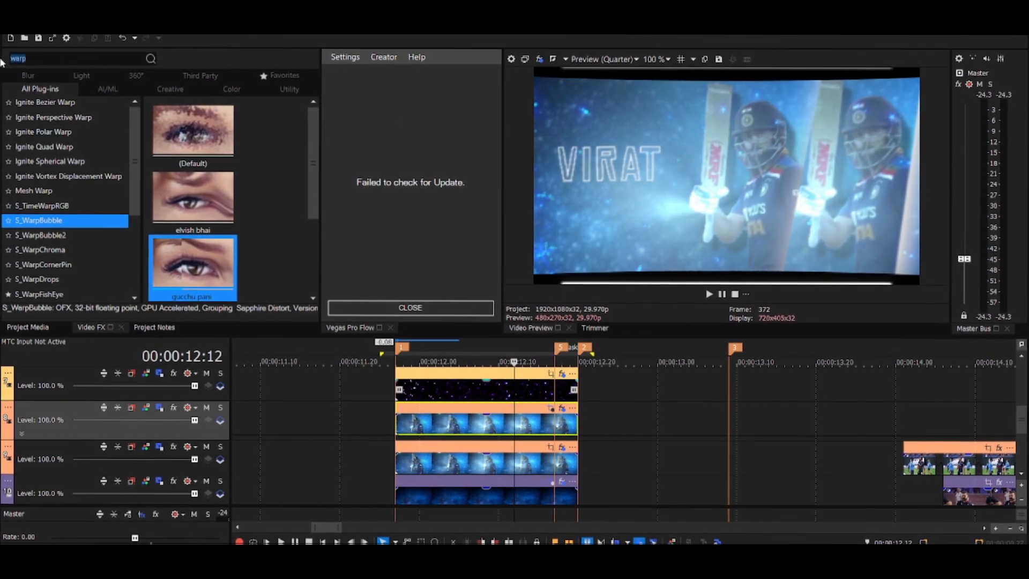
{"action": "key", "text": "BackSpace"}
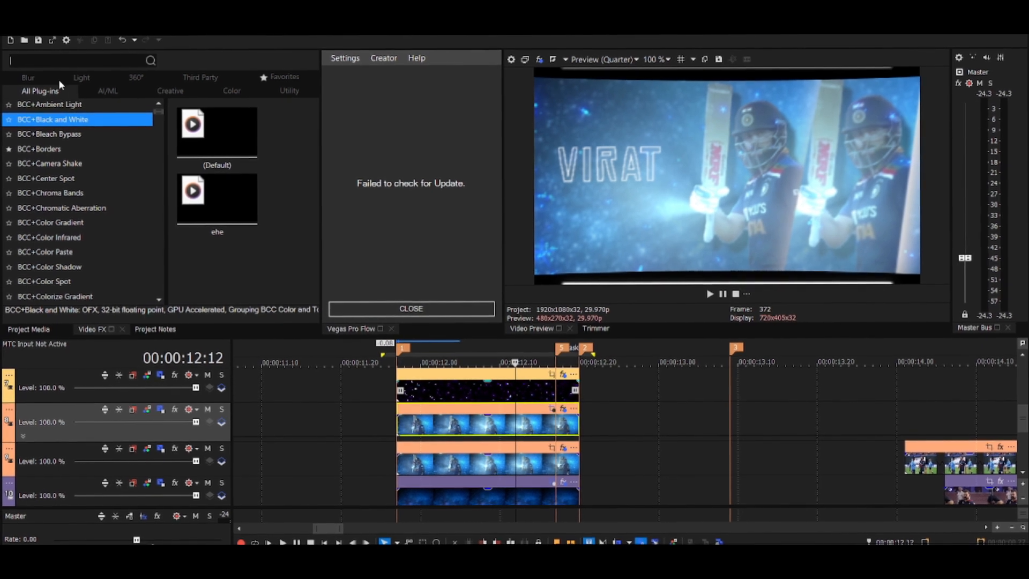
{"action": "type", "text": "sweep"}
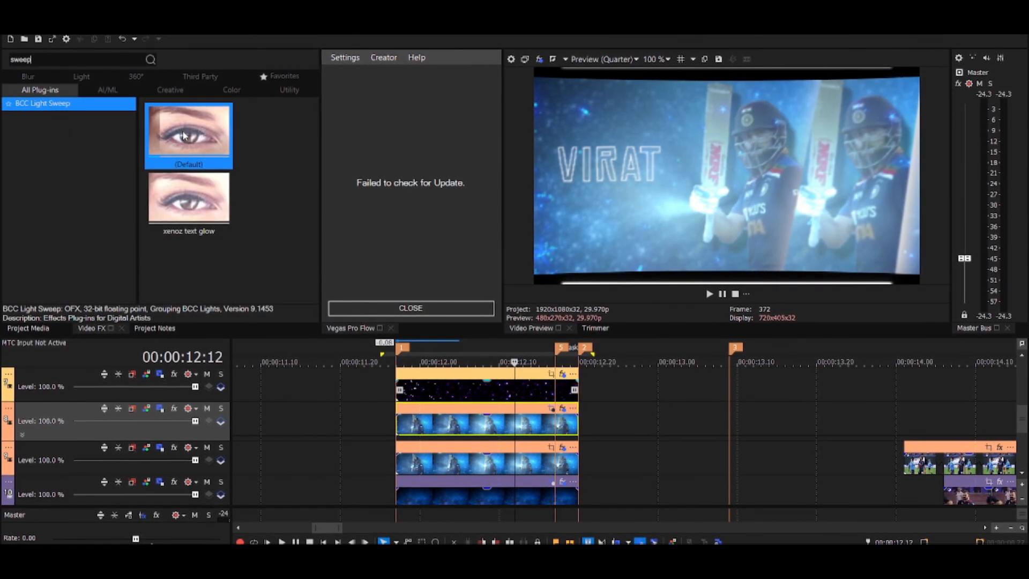
{"action": "double_click", "coordinate": [183, 134]}
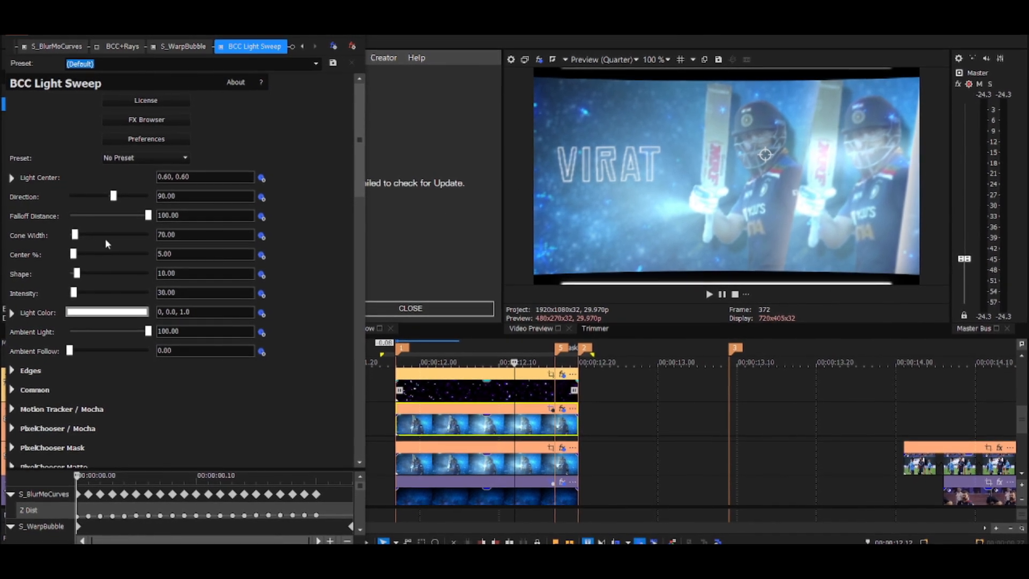
- Set the Light Sweep's intensity to about 51, shape to about 19, cone width to about 340 and Center % to about 10.2
{"action": "left_click_drag", "start_coordinate": [74, 292], "coordinate": [86, 294]}
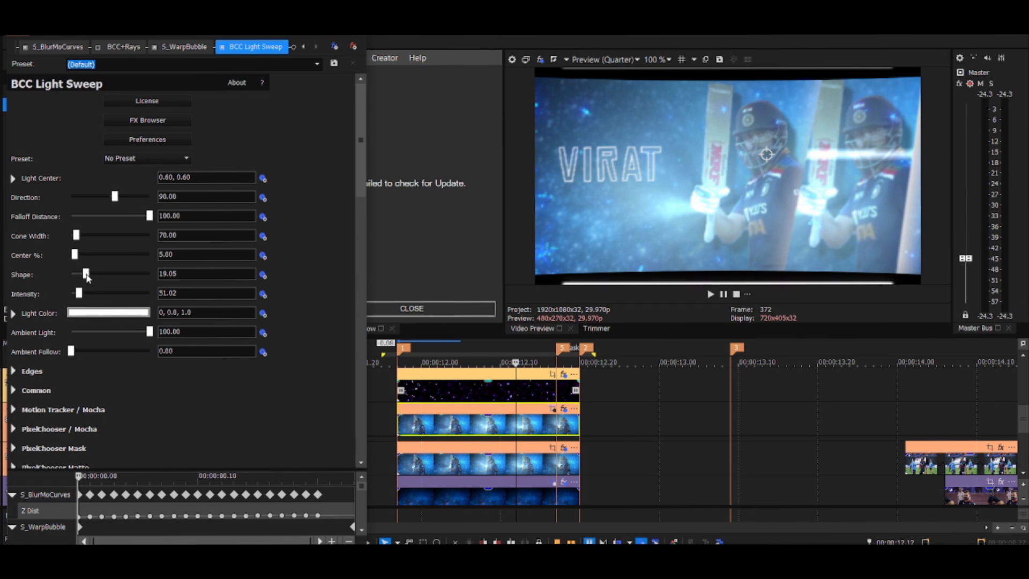
{"action": "left_click_drag", "start_coordinate": [83, 237], "coordinate": [103, 236]}
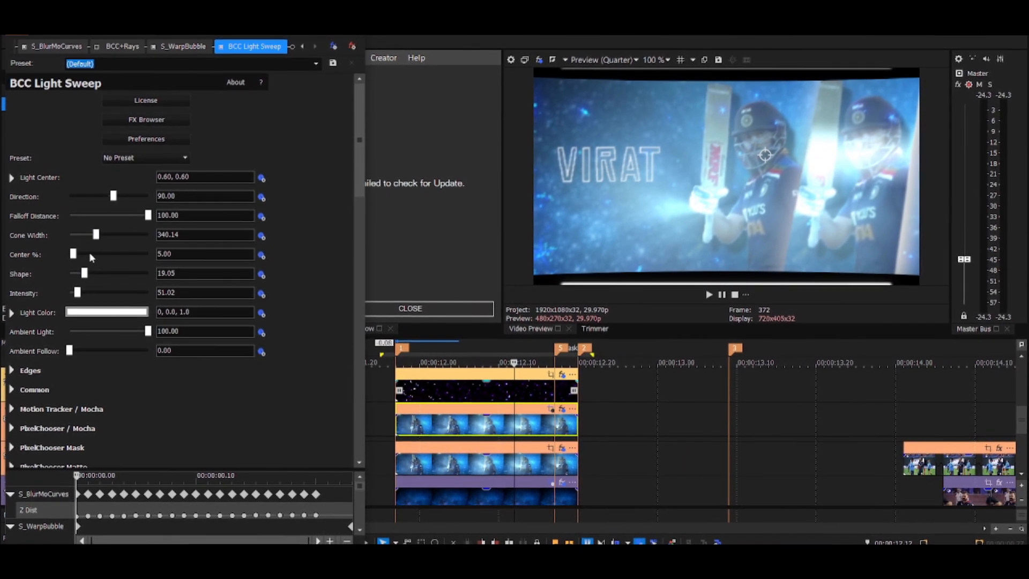
{"action": "left_click_drag", "start_coordinate": [72, 255], "coordinate": [79, 260]}
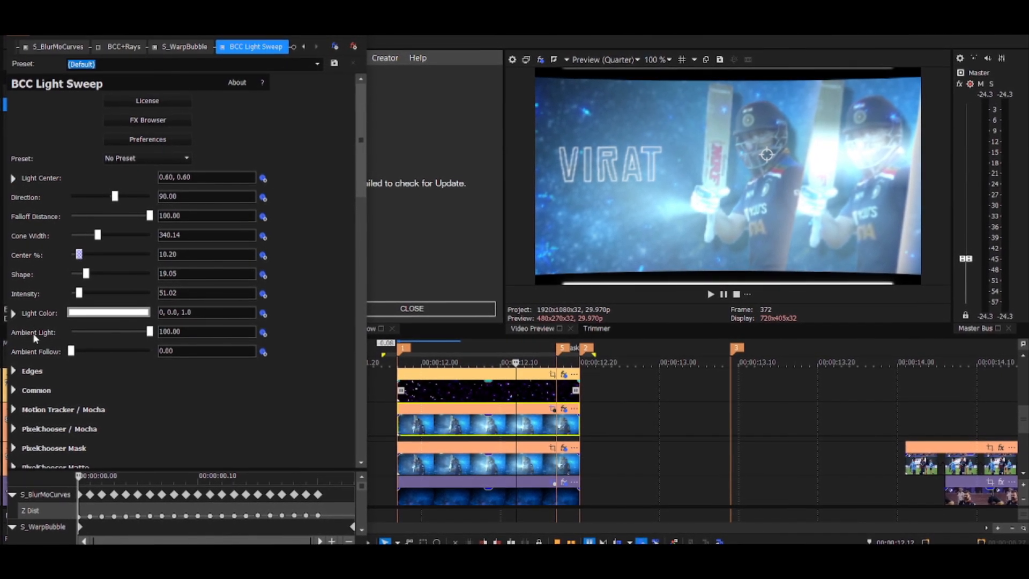
- Turn on keyframe animation for the Light Sweep's Light Center, enlarge the keyframe area and sync its cursor with the timeline cursor
{"action": "left_click", "coordinate": [11, 176]}
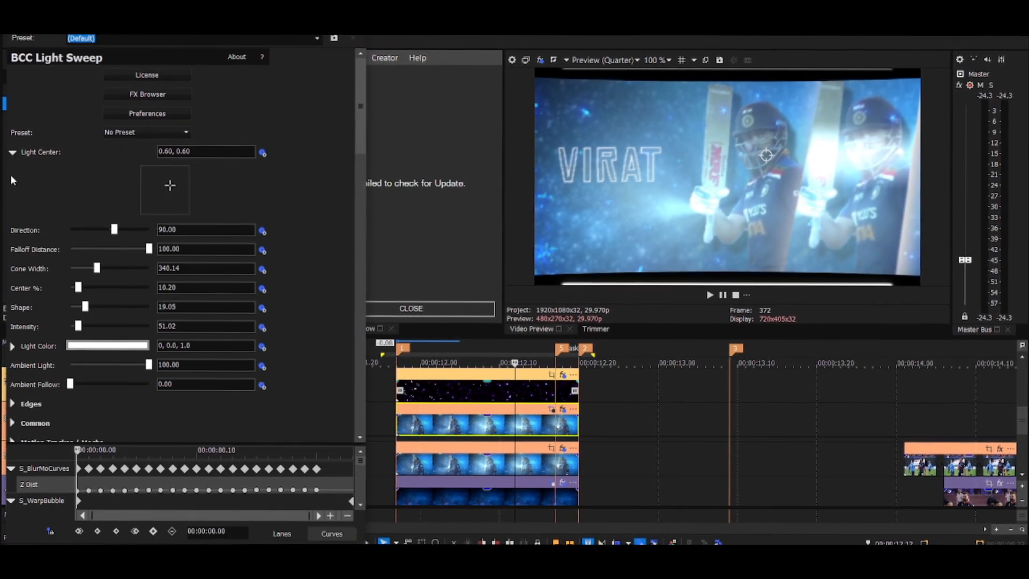
{"action": "left_click", "coordinate": [261, 154]}
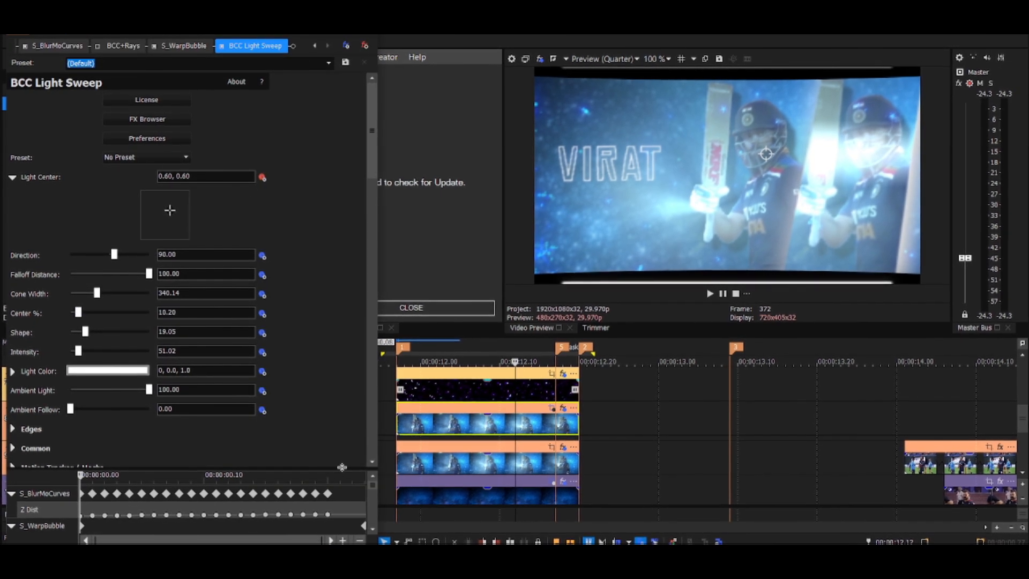
{"action": "left_click_drag", "start_coordinate": [341, 468], "coordinate": [341, 285]}
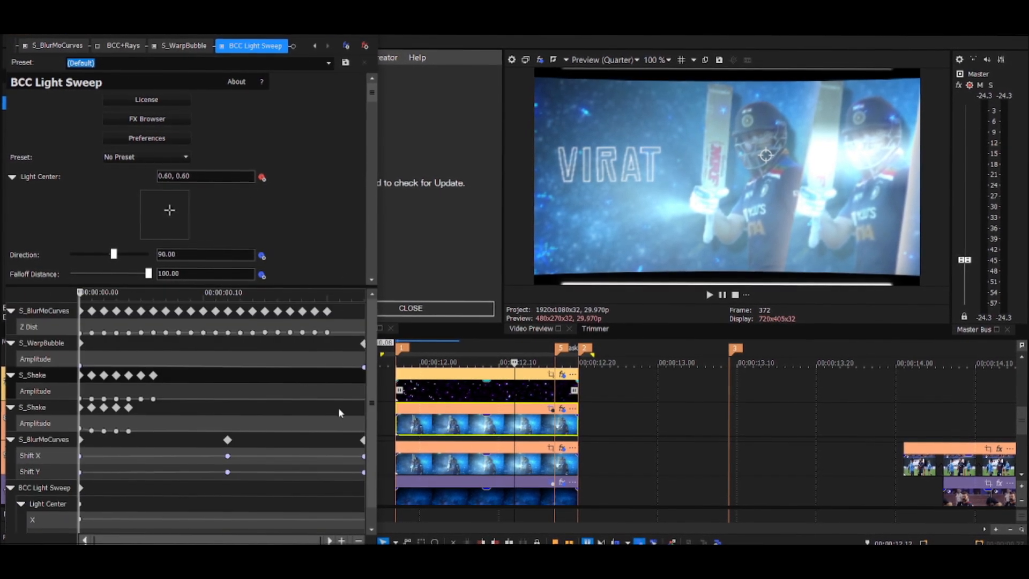
{"action": "scroll", "coordinate": [367, 467], "scroll_direction": "down", "scroll_amount": 1}
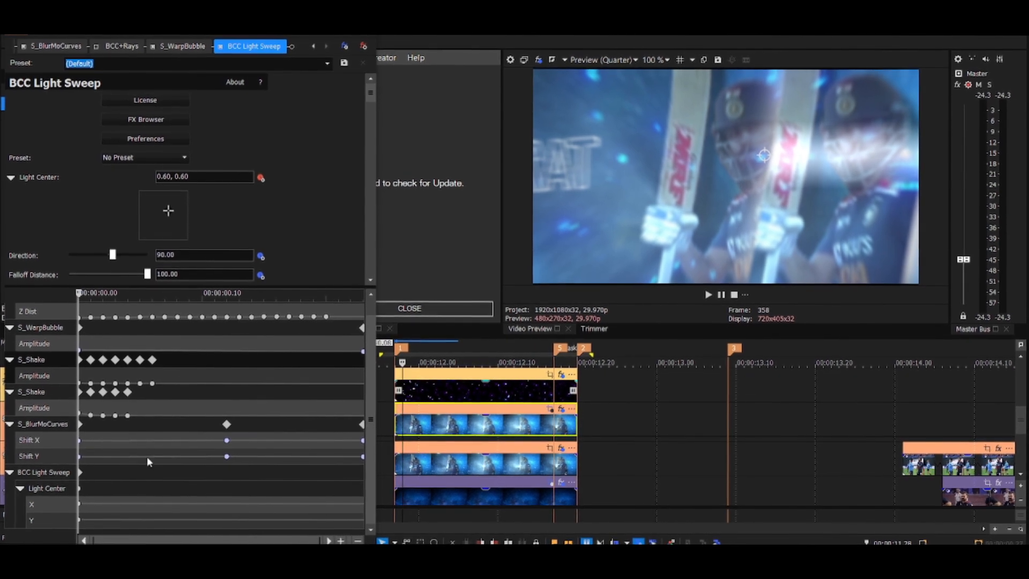
{"action": "left_click", "coordinate": [238, 48]}
{"action": "left_click", "coordinate": [48, 473]}
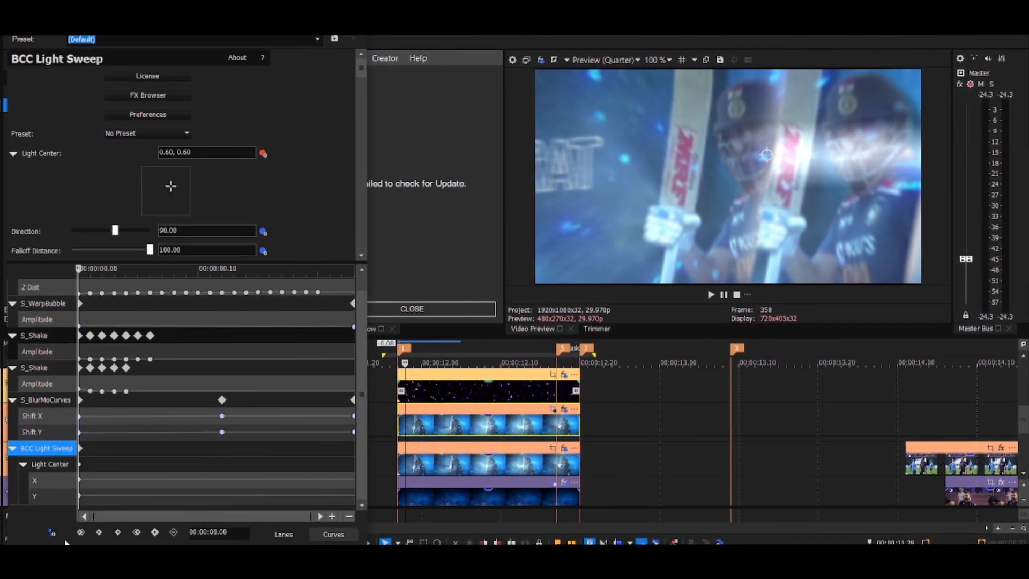
{"action": "left_click", "coordinate": [51, 532]}
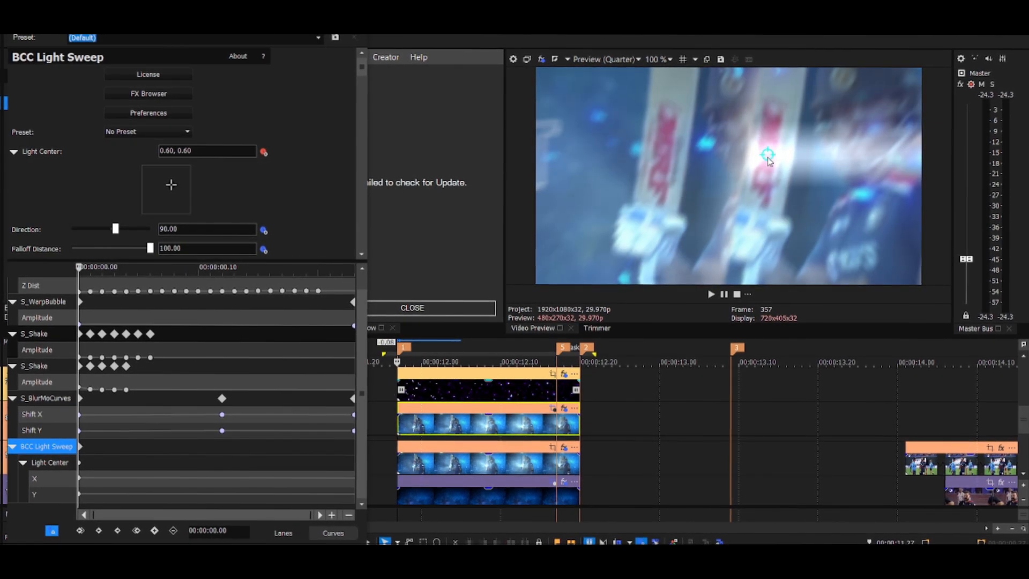
- Keyframe the Light Center from 0.62, 0.94 on the clip's first frame down to about 0.56, 0.28 near its end
{"action": "left_click_drag", "start_coordinate": [768, 158], "coordinate": [772, 83]}
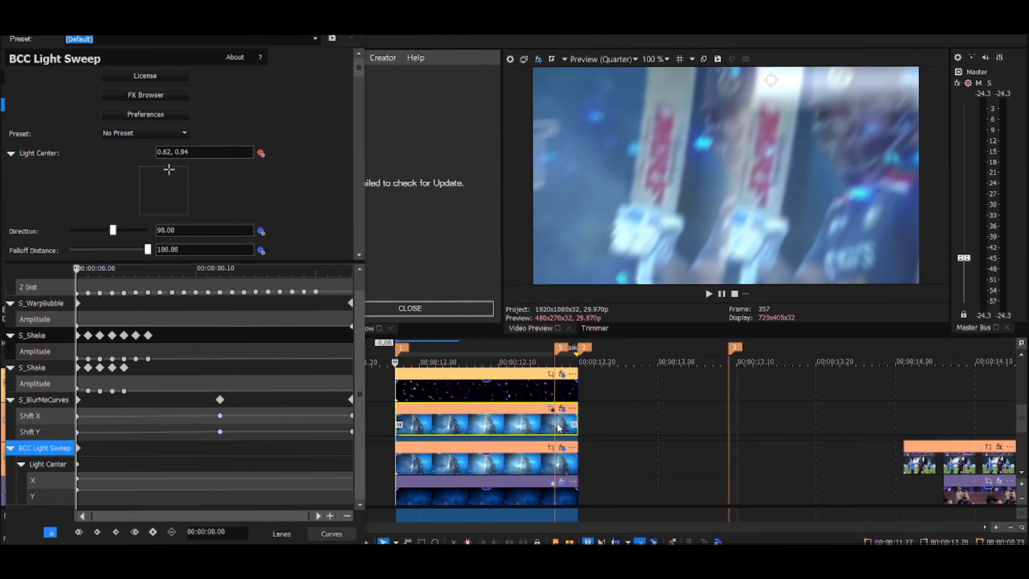
{"action": "key", "text": "Right"}
{"action": "key", "text": "Right"}
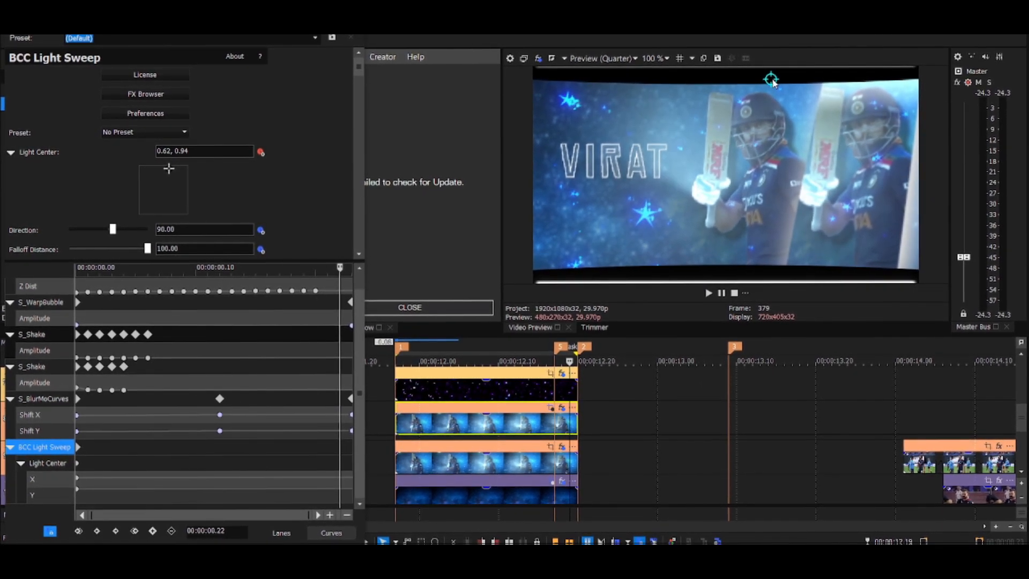
{"action": "left_click_drag", "start_coordinate": [771, 81], "coordinate": [757, 203]}
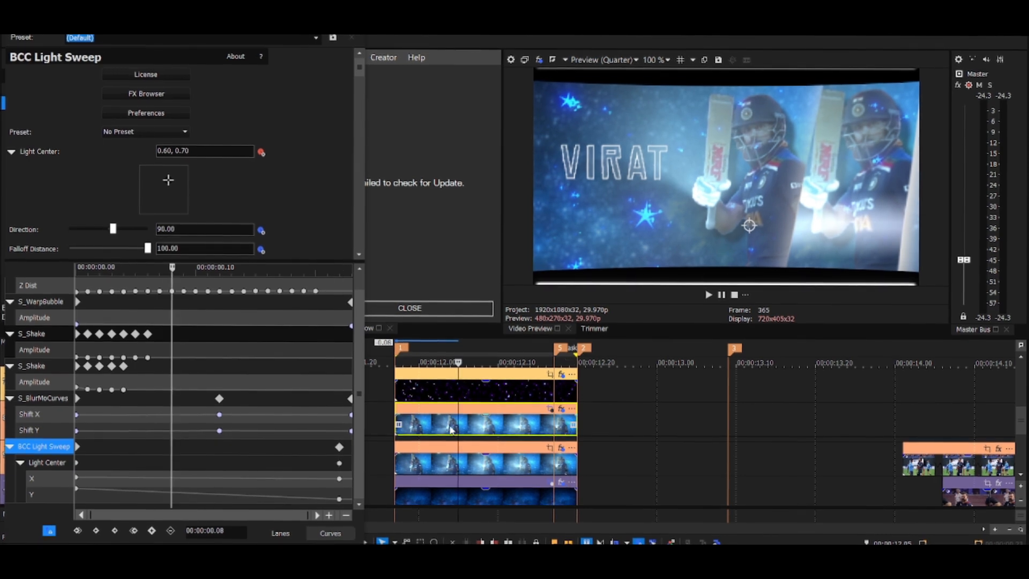
- Step back and forth through the clip frame by frame to check how the light sweep travels down the cricketer
{"action": "key", "text": "alt+Left"}
{"action": "key", "text": "alt+Left"}
{"action": "key", "text": "alt+Left"}
{"action": "key", "text": "alt+Left"}
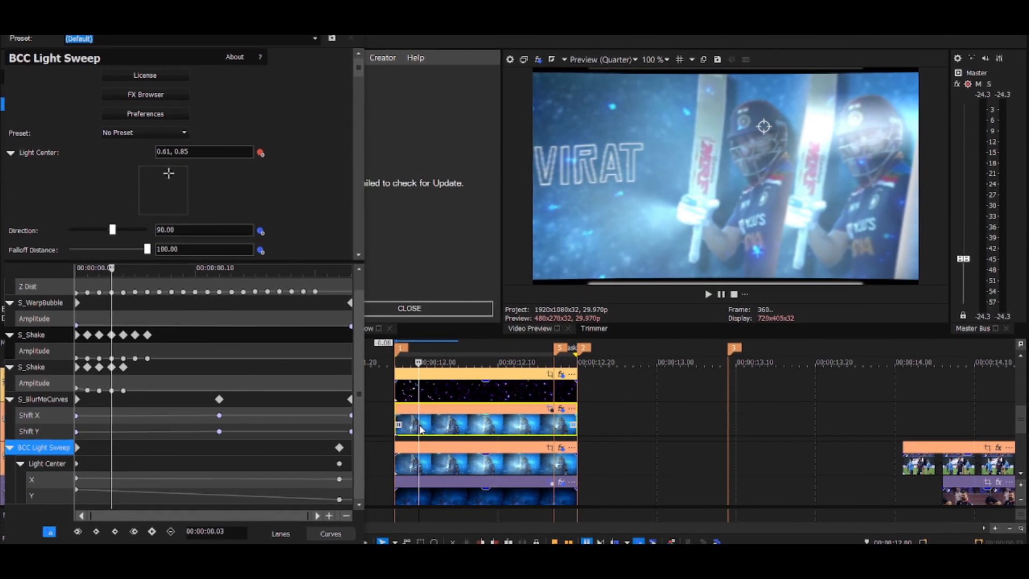
{"action": "key", "text": "alt+Right"}
{"action": "key", "text": "alt+Right"}
{"action": "key", "text": "alt+Right"}
{"action": "key", "text": "alt+Right"}
{"action": "key", "text": "alt+Right"}
{"action": "key", "text": "alt+Right"}
{"action": "key", "text": "alt+Right"}
{"action": "key", "text": "alt+Right"}
{"action": "key", "text": "alt+Right"}
{"action": "key", "text": "alt+Right"}
{"action": "key", "text": "alt+Right"}
{"action": "key", "text": "alt+Right"}
{"action": "key", "text": "alt+Right"}
{"action": "key", "text": "alt+Right"}
{"action": "key", "text": "alt+Right"}
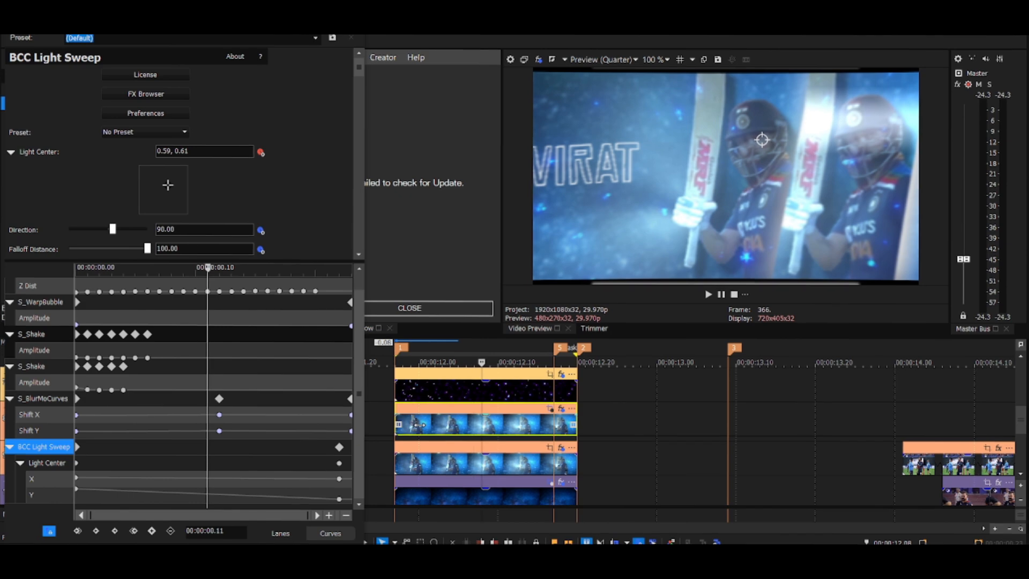
{"action": "key", "text": "alt+Right"}
{"action": "key", "text": "alt+Right"}
{"action": "key", "text": "alt+Right"}
{"action": "key", "text": "alt+Right"}
{"action": "key", "text": "alt+Right"}
{"action": "key", "text": "alt+Right"}
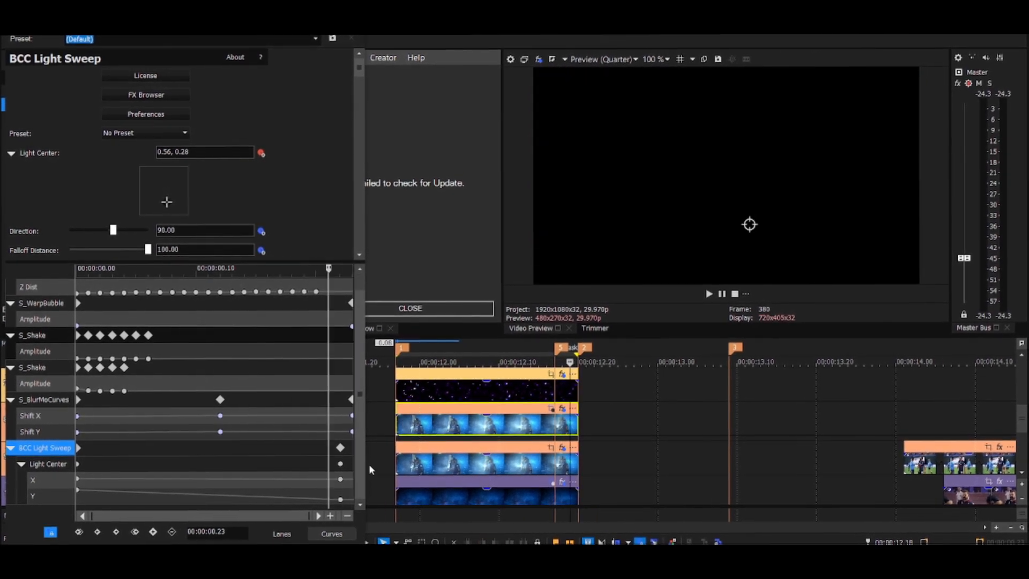
- Move the last Light Sweep keyframe to the very end of the clip at 00:00:00.23
{"action": "key", "text": "alt+Left"}
{"action": "key", "text": "alt+Left"}
{"action": "key", "text": "alt+Left"}
{"action": "key", "text": "alt+Left"}
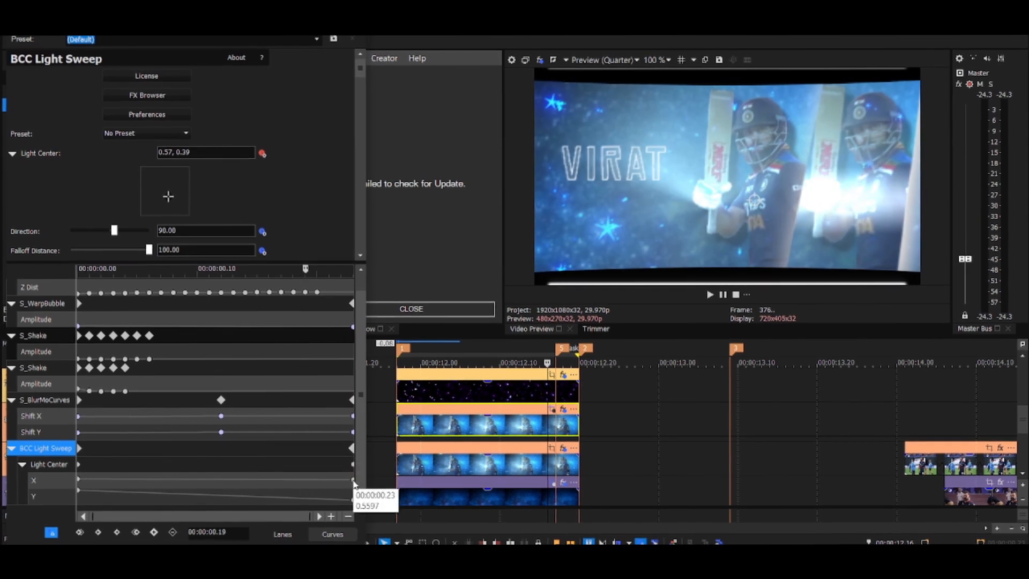
{"action": "left_click", "coordinate": [86, 471]}
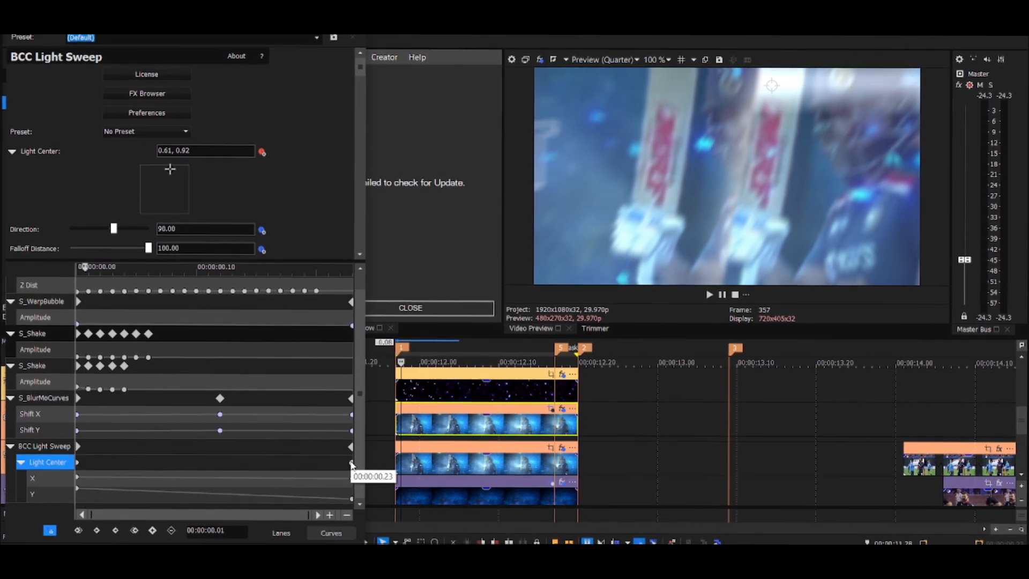
- Set the last and first Light Center keyframes to Smooth Fade and close the effect settings
{"action": "right_click", "coordinate": [351, 464]}
{"action": "left_click", "coordinate": [397, 372]}
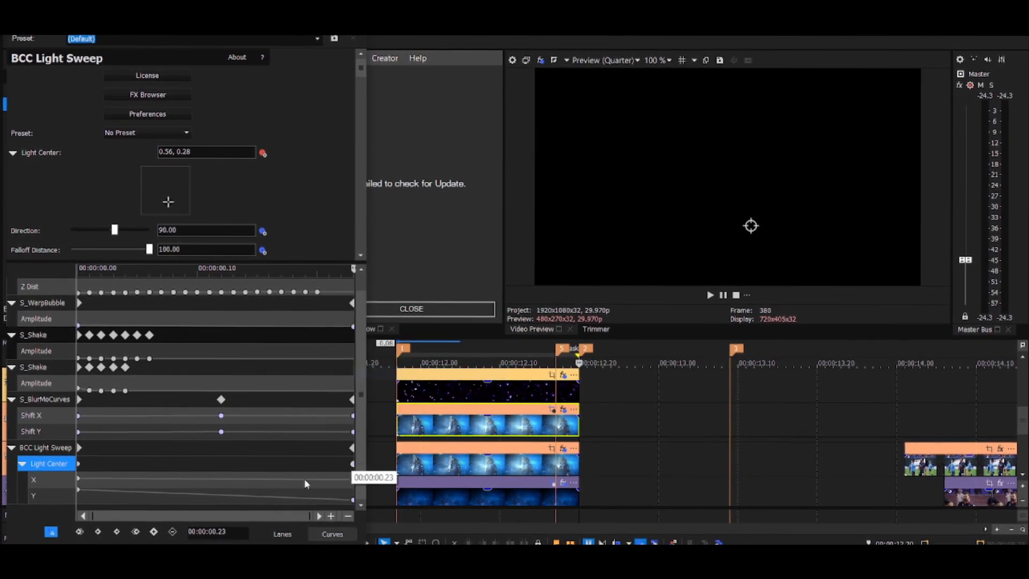
{"action": "right_click", "coordinate": [78, 466]}
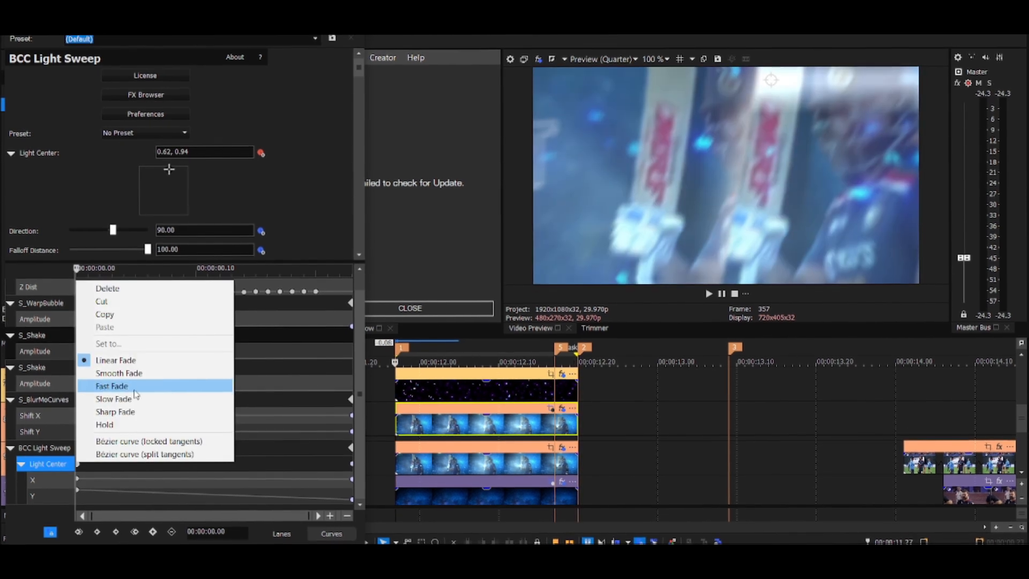
{"action": "left_click", "coordinate": [124, 372]}
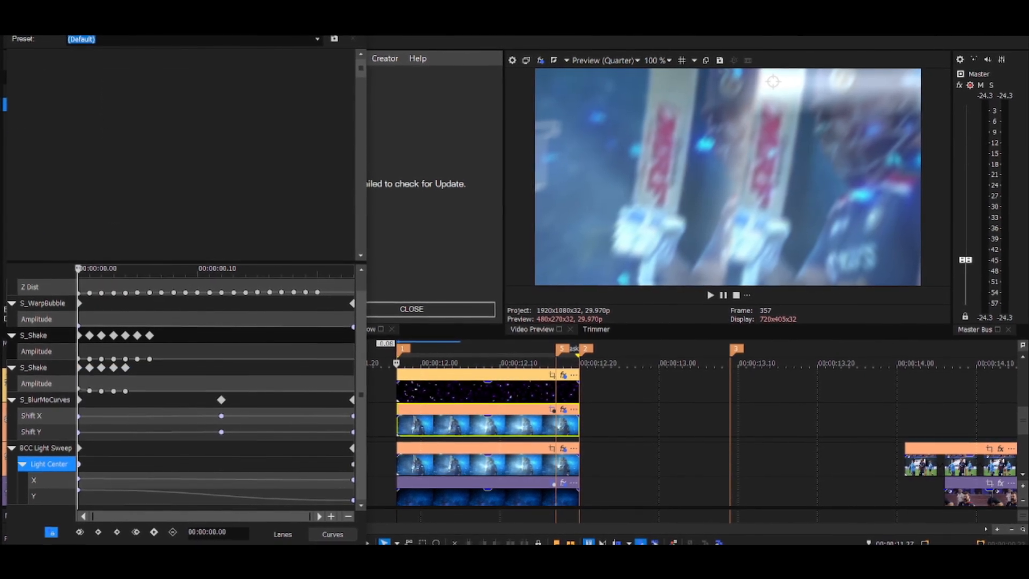
{"action": "left_click", "coordinate": [354, 33]}
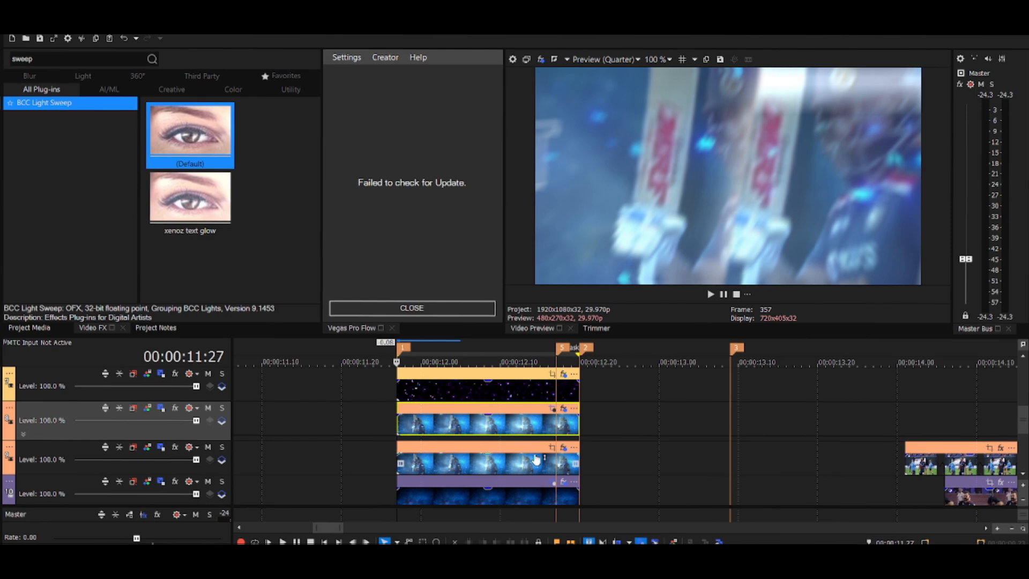